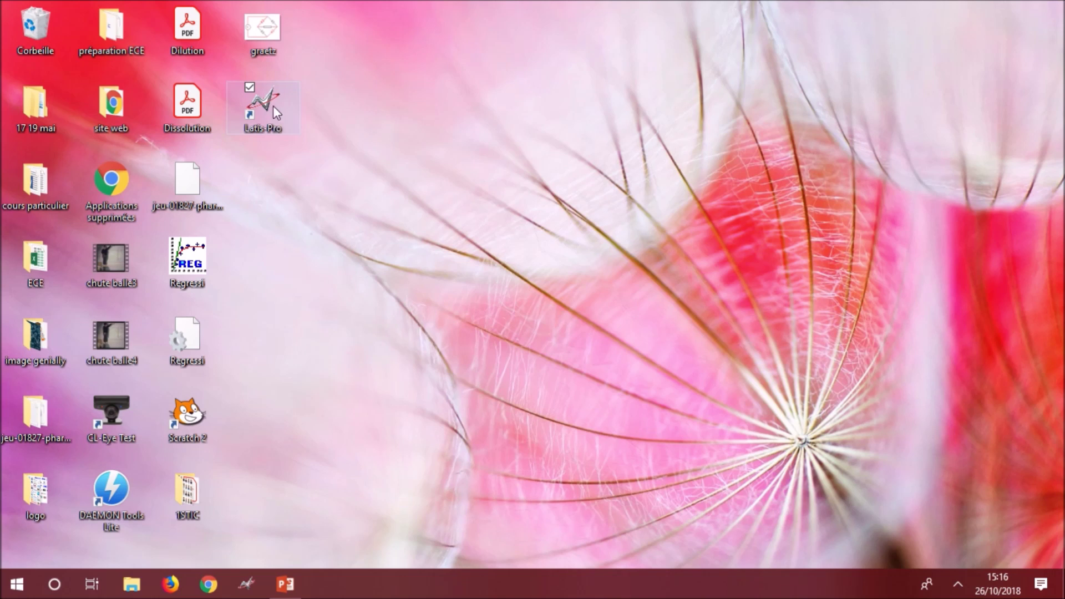
# Step: Launch Latis-Pro from the desktop, dismiss its splash screen and open the Tableur spreadsheet
pyautogui.doubleClick(273, 105)
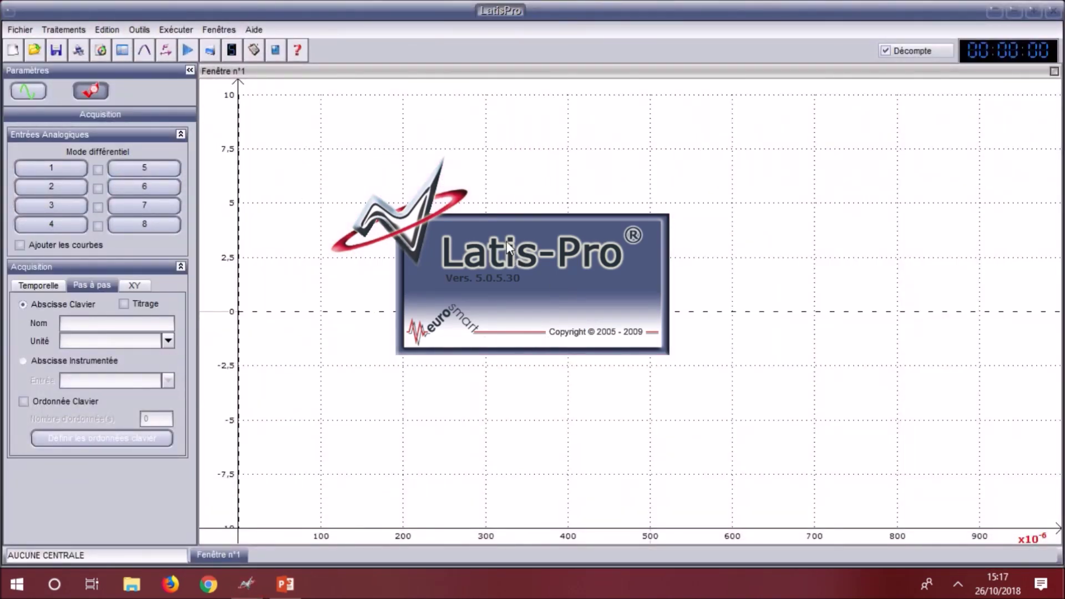
pyautogui.click(531, 311)
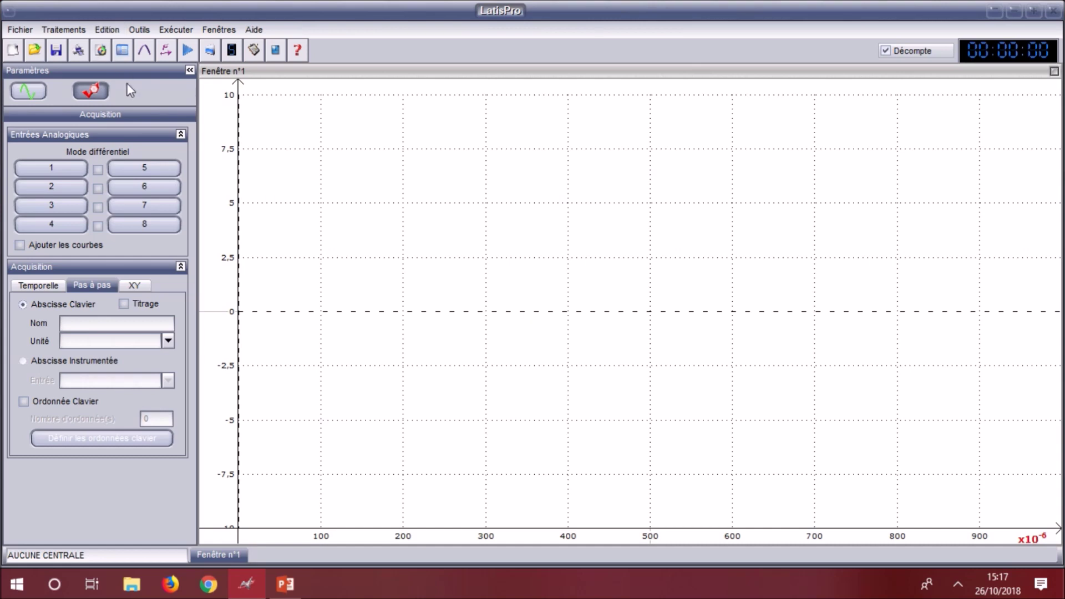
pyautogui.click(122, 51)
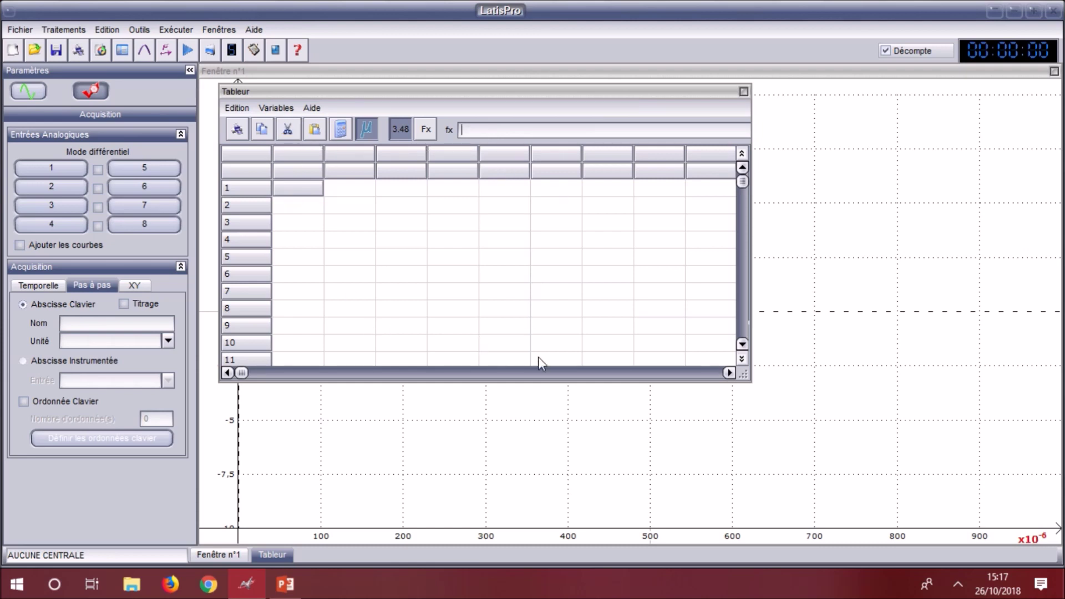
# Step: Start a new spreadsheet variable and name it with the lowercase Greek letter λ from the Greek letters table
pyautogui.click(290, 110)
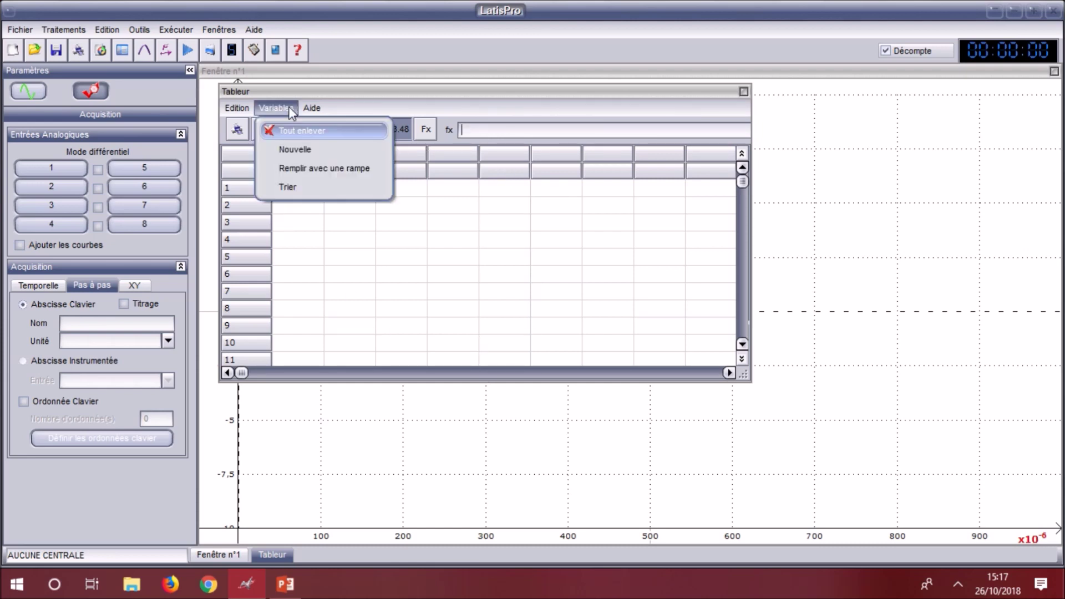
pyautogui.click(299, 152)
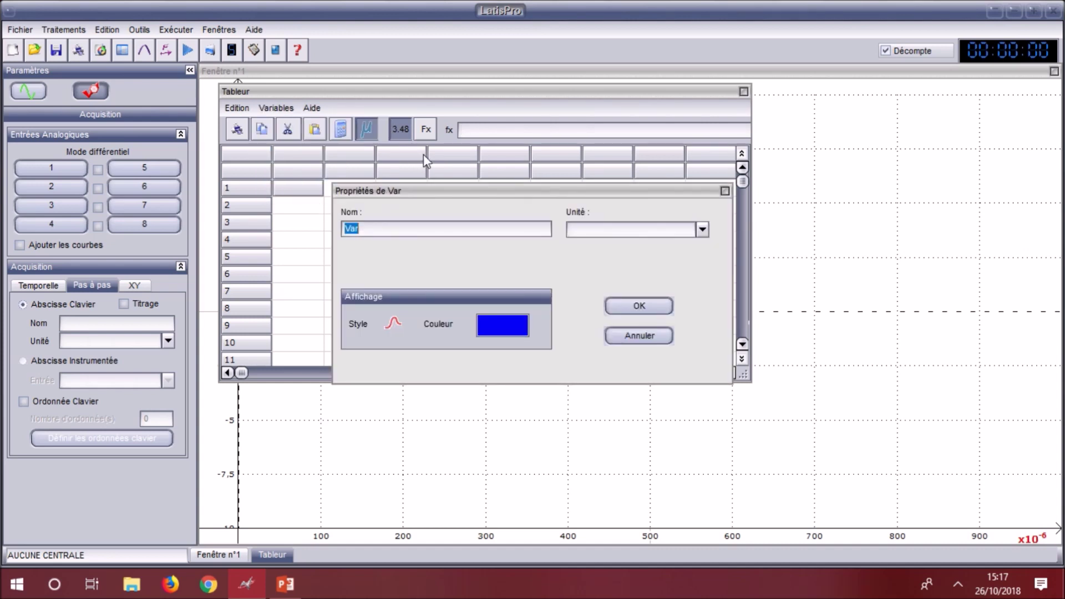
pyautogui.press('BackSpace')
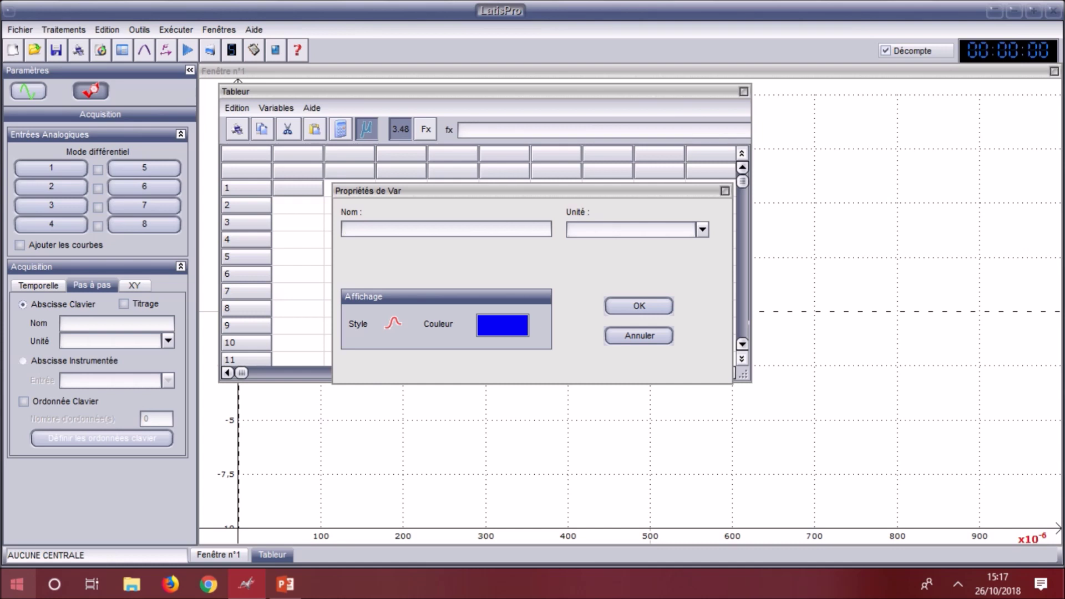
pyautogui.hotkey('ctrl', 'g')
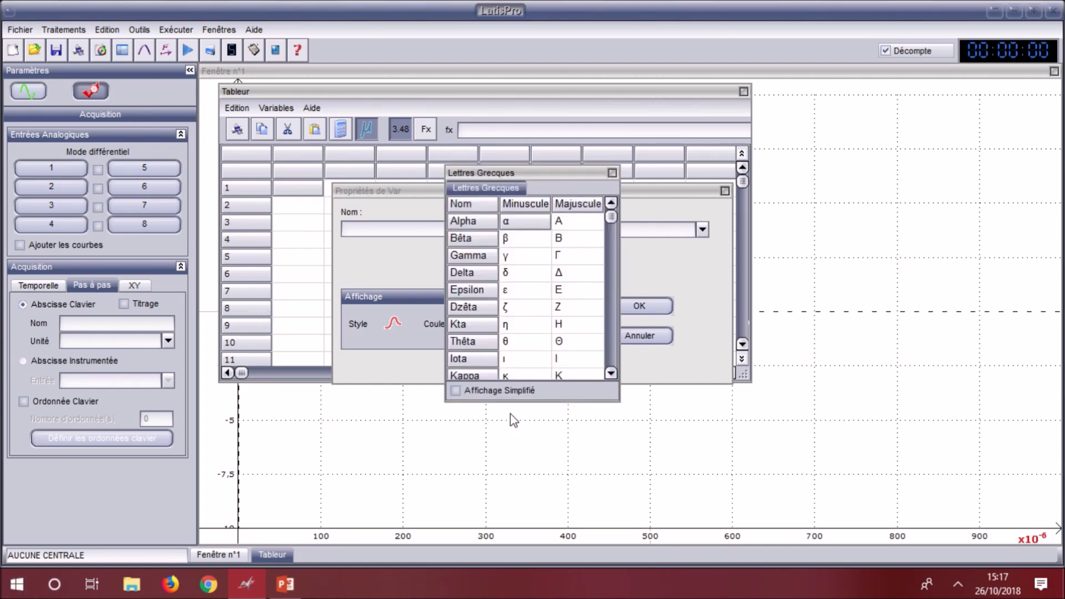
pyautogui.click(610, 374)
pyautogui.click(611, 373)
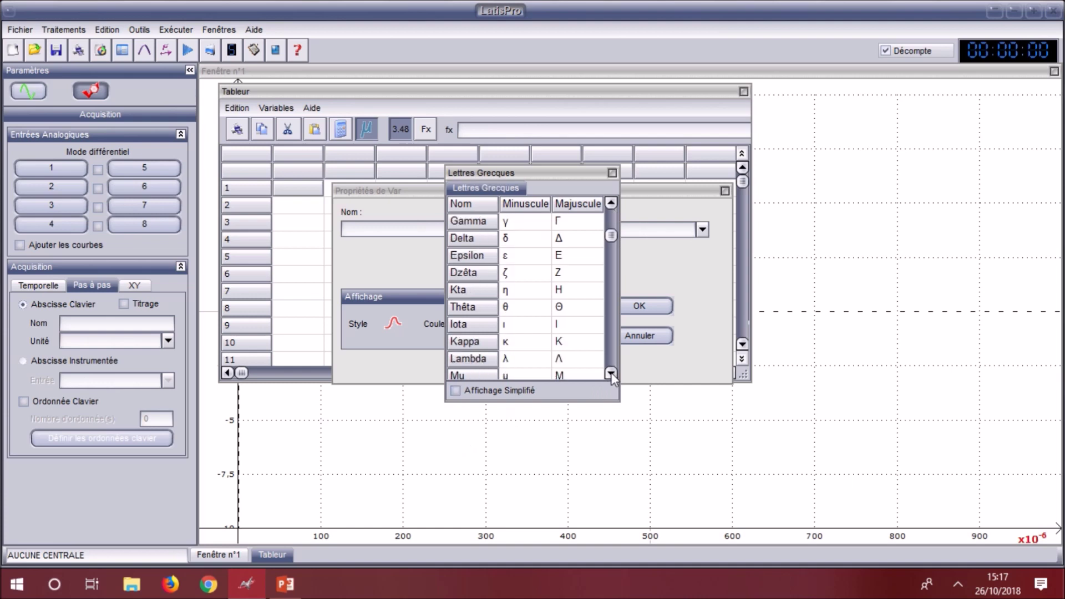
pyautogui.doubleClick(514, 360)
pyautogui.click(612, 173)
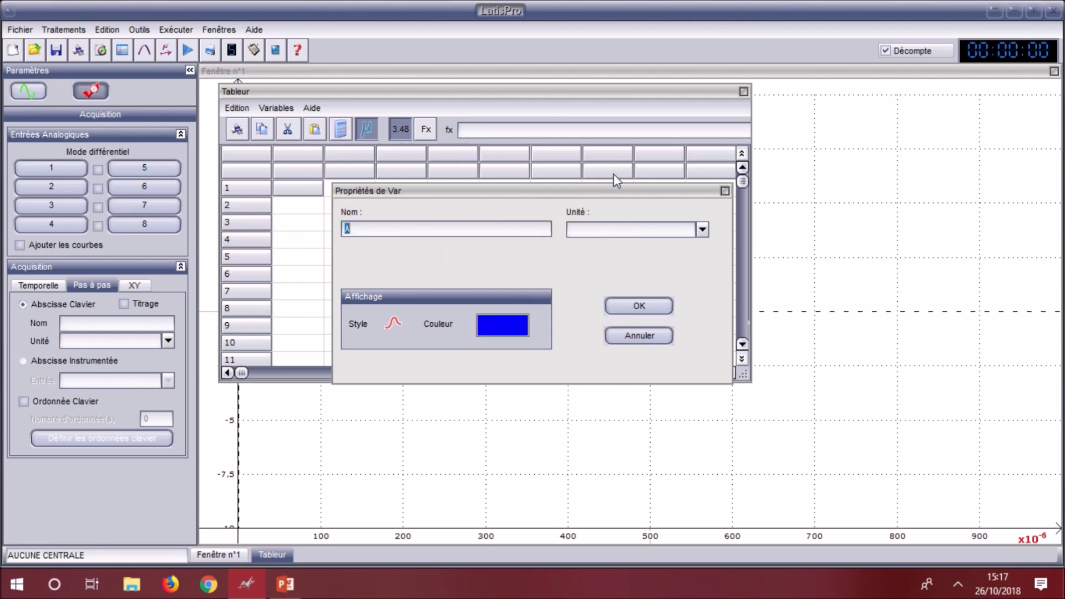
# Step: Set the λ variable's display style to Croix and validate its properties
pyautogui.click(391, 323)
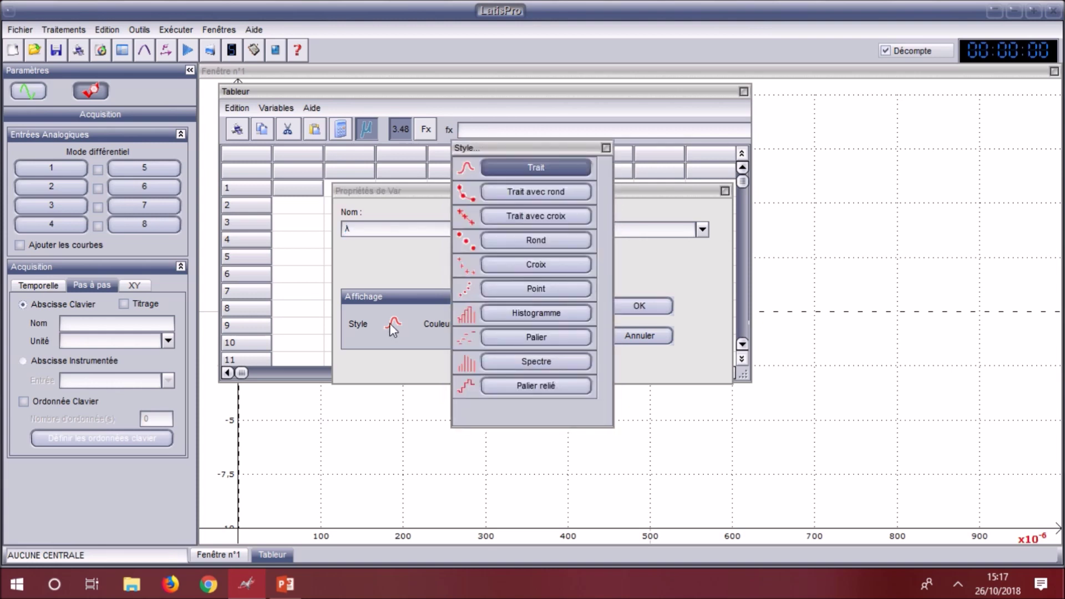
pyautogui.click(523, 265)
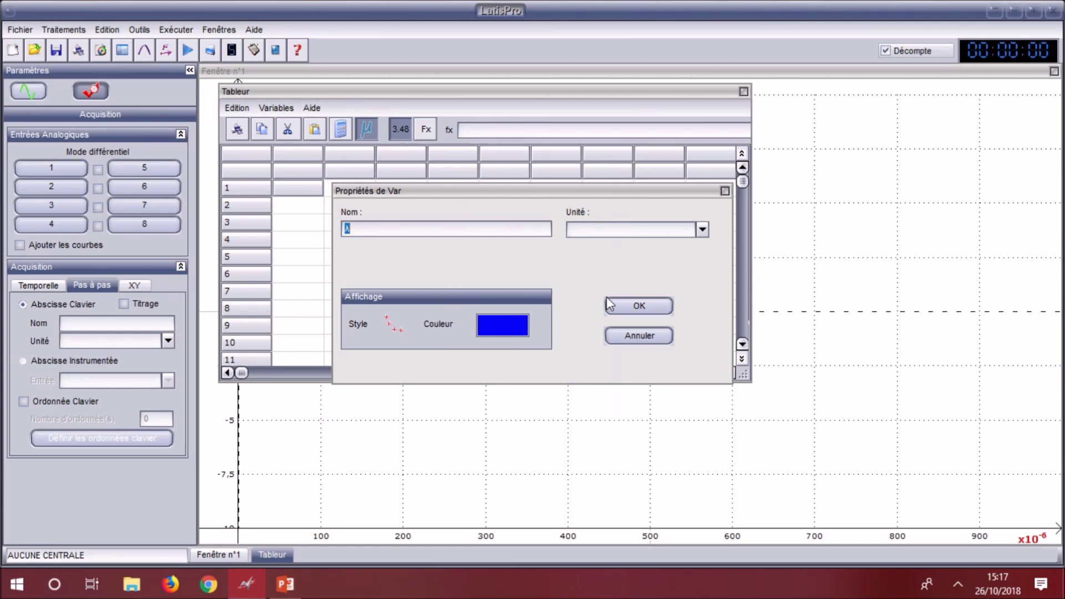
pyautogui.click(640, 306)
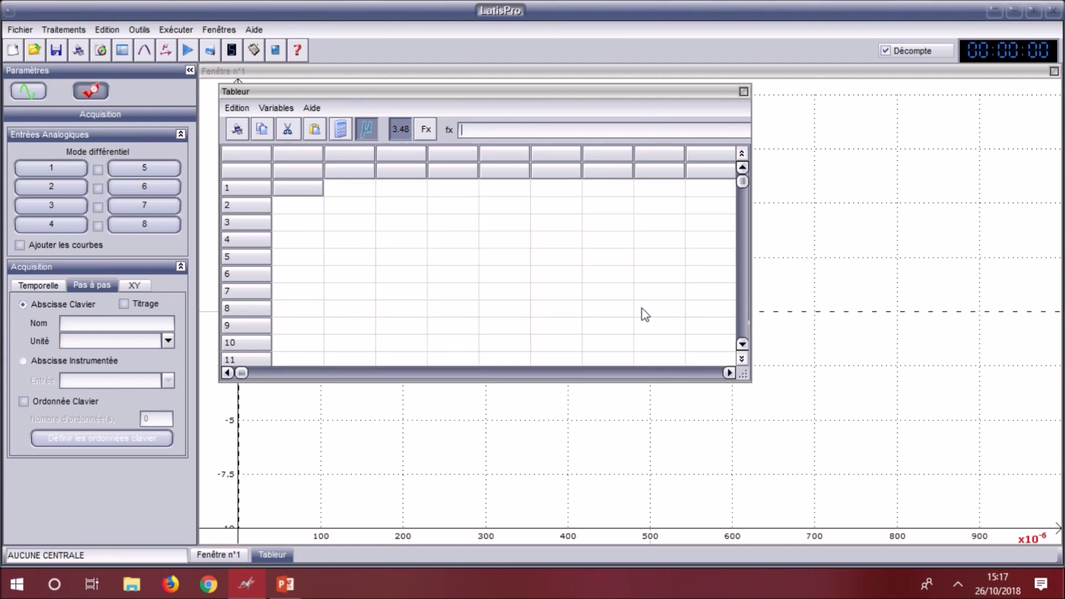
# Step: Create a second spreadsheet variable named L with the Croix display style
pyautogui.click(285, 109)
pyautogui.click(294, 147)
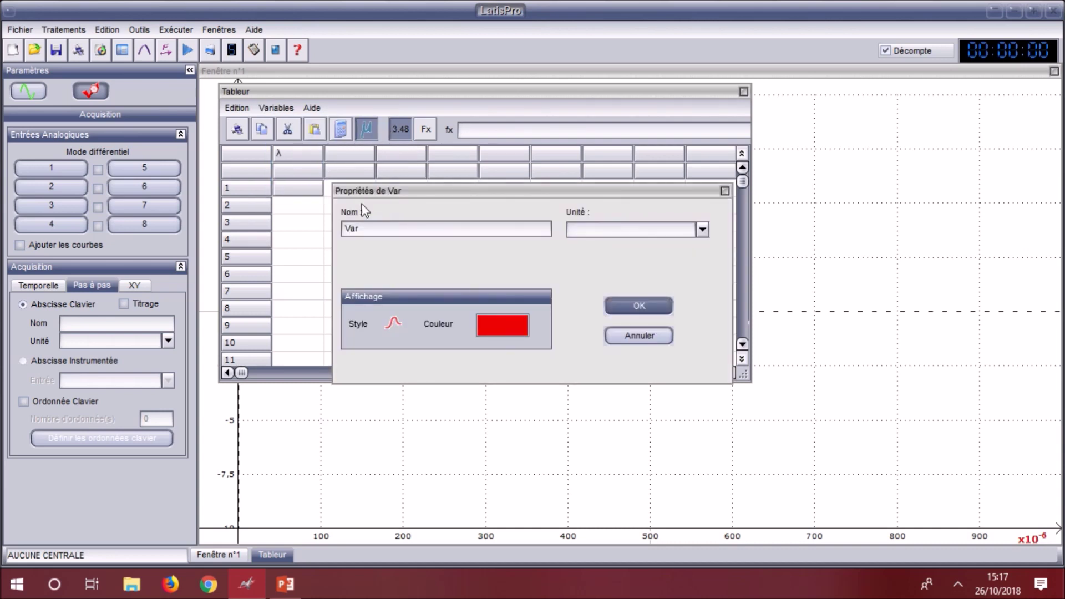
pyautogui.doubleClick(382, 230)
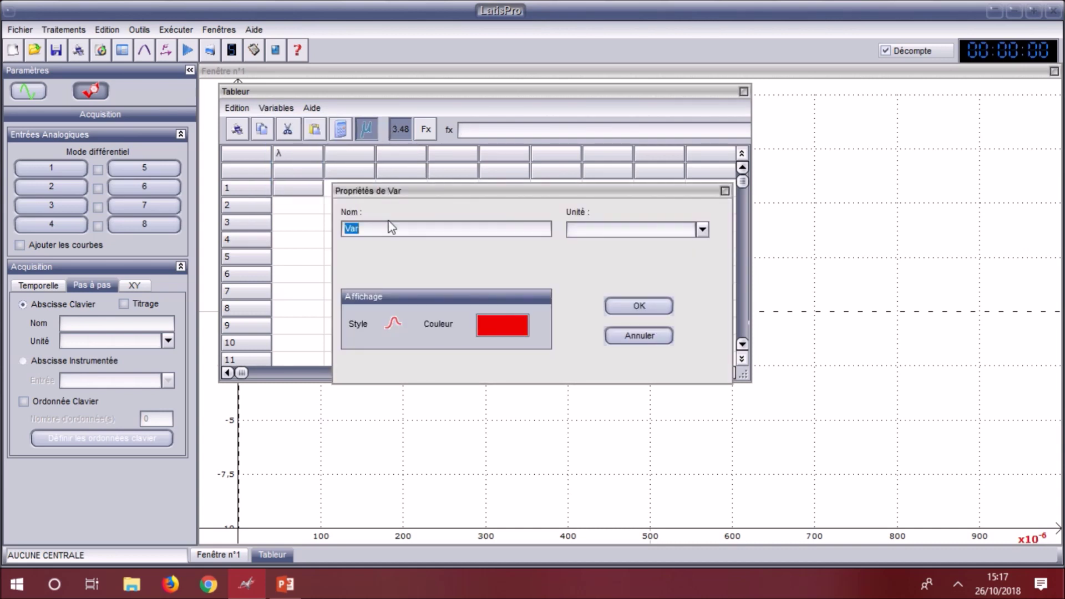
pyautogui.write('L')
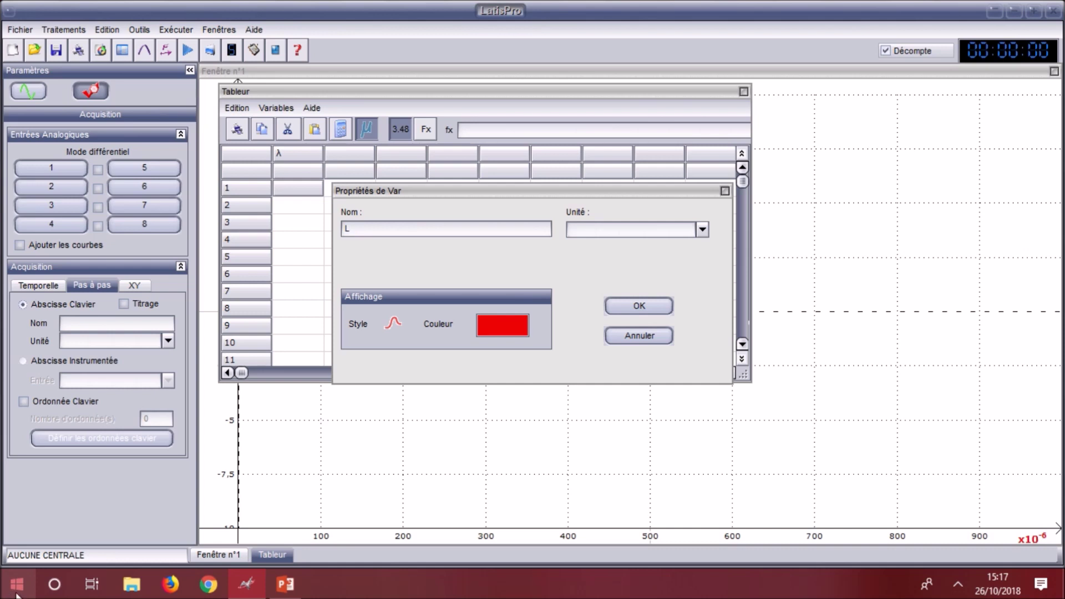
pyautogui.click(395, 325)
pyautogui.click(502, 278)
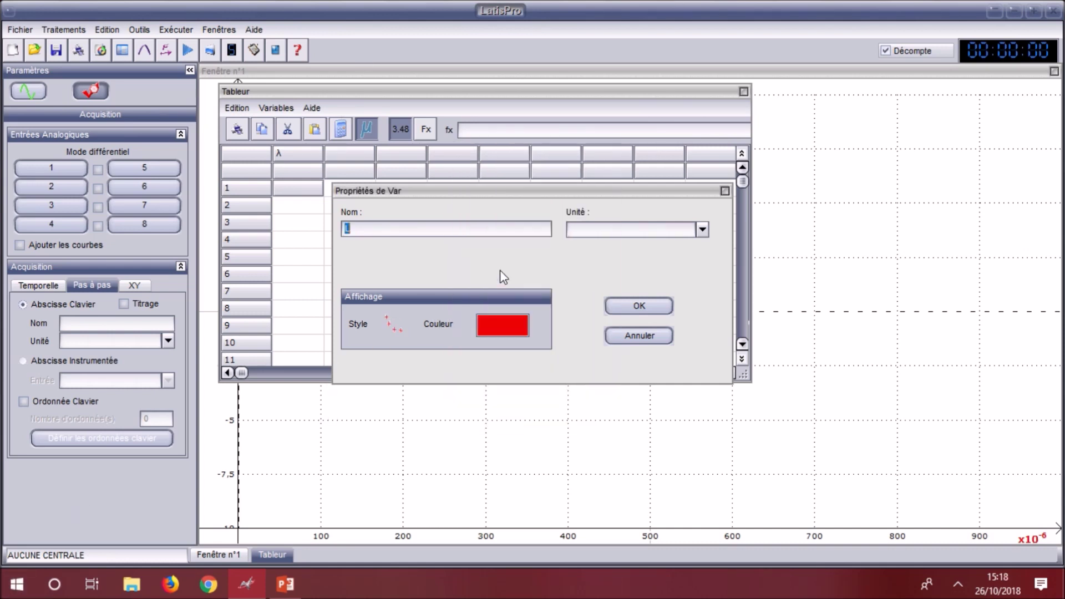
pyautogui.click(625, 304)
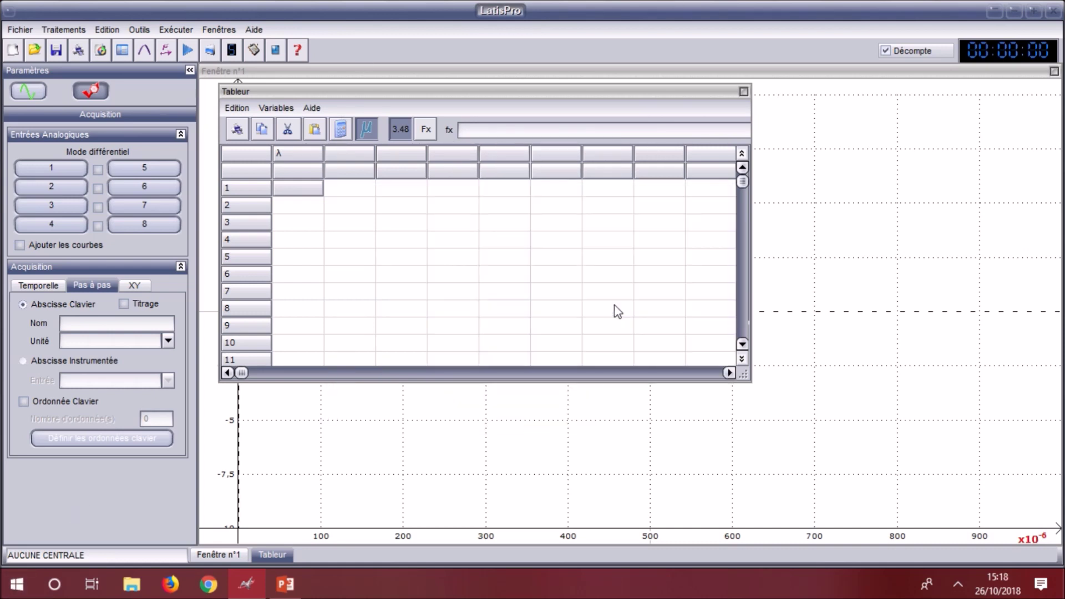
# Step: Fill the λ column from row 1 to row 7 with 390, 404, 430, 451, 470, 519 and 545
pyautogui.click(302, 193)
pyautogui.click(301, 193)
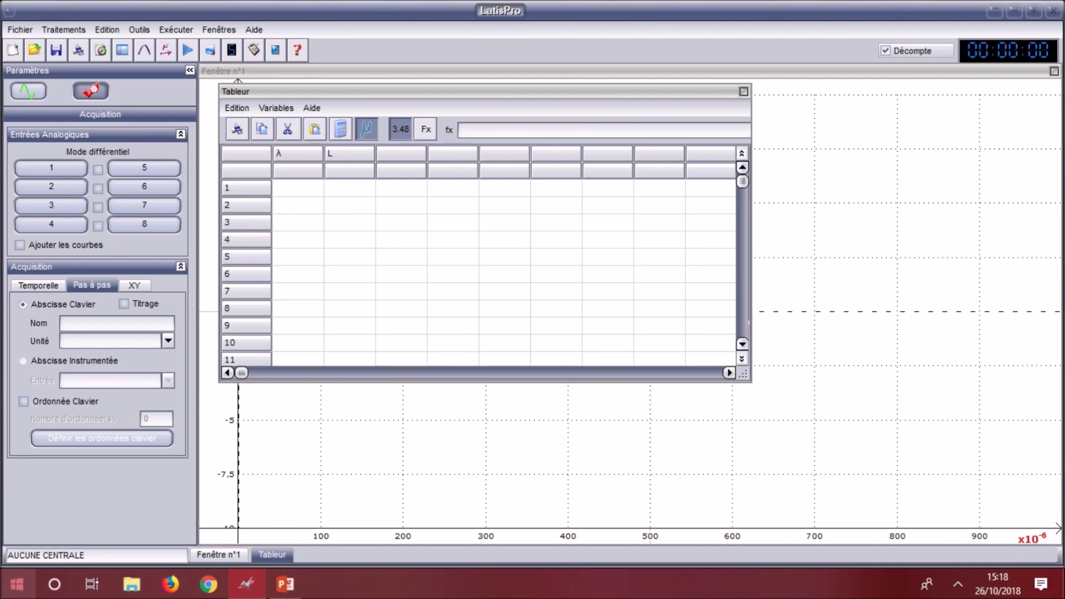
pyautogui.write('390')
pyautogui.press('Return')
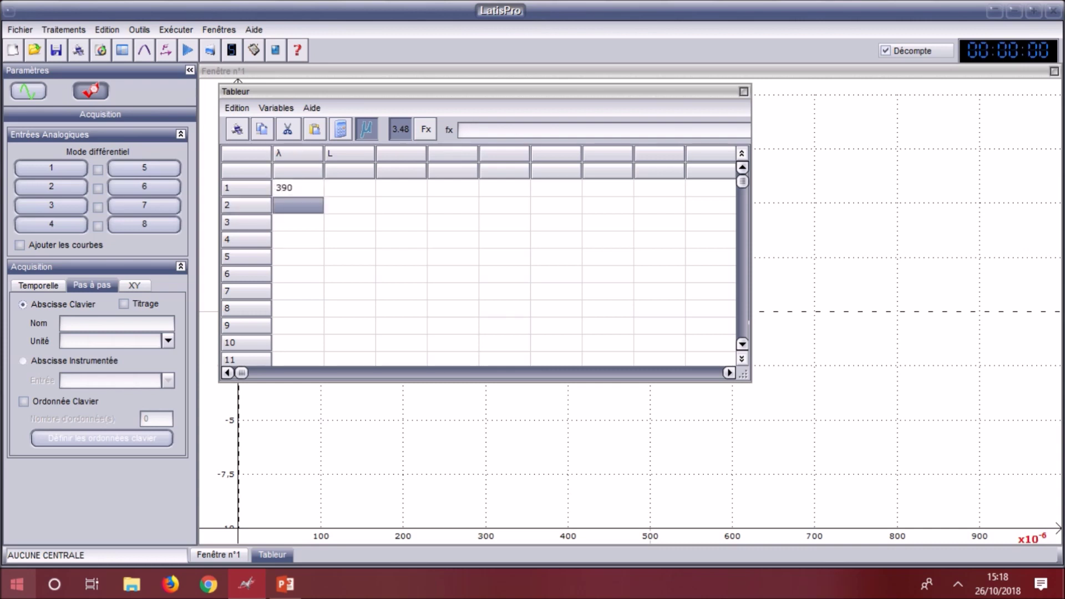
pyautogui.write('404')
pyautogui.press('Return')
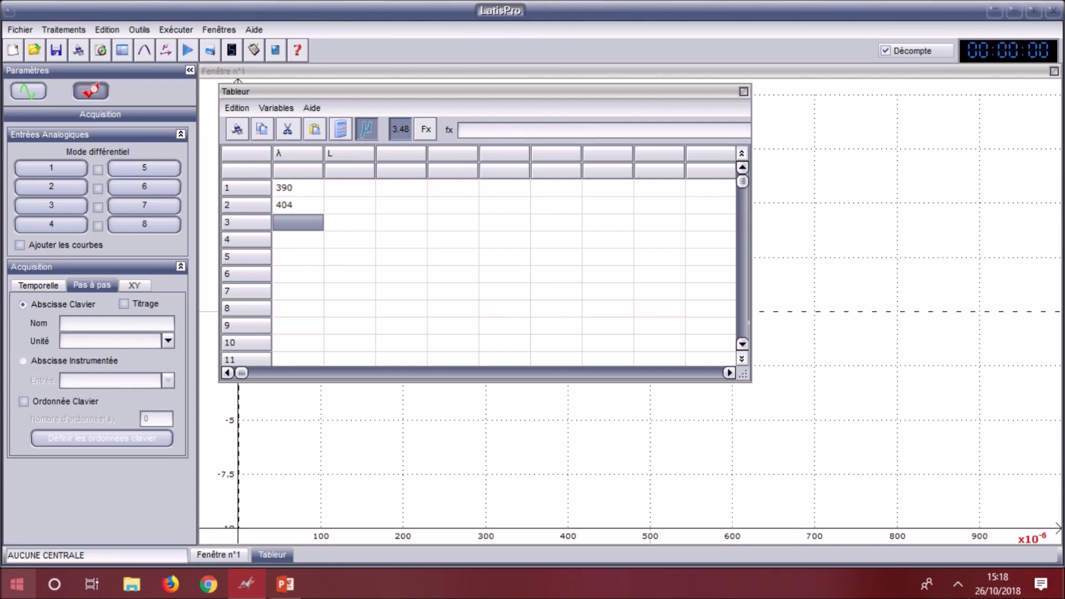
pyautogui.write('430')
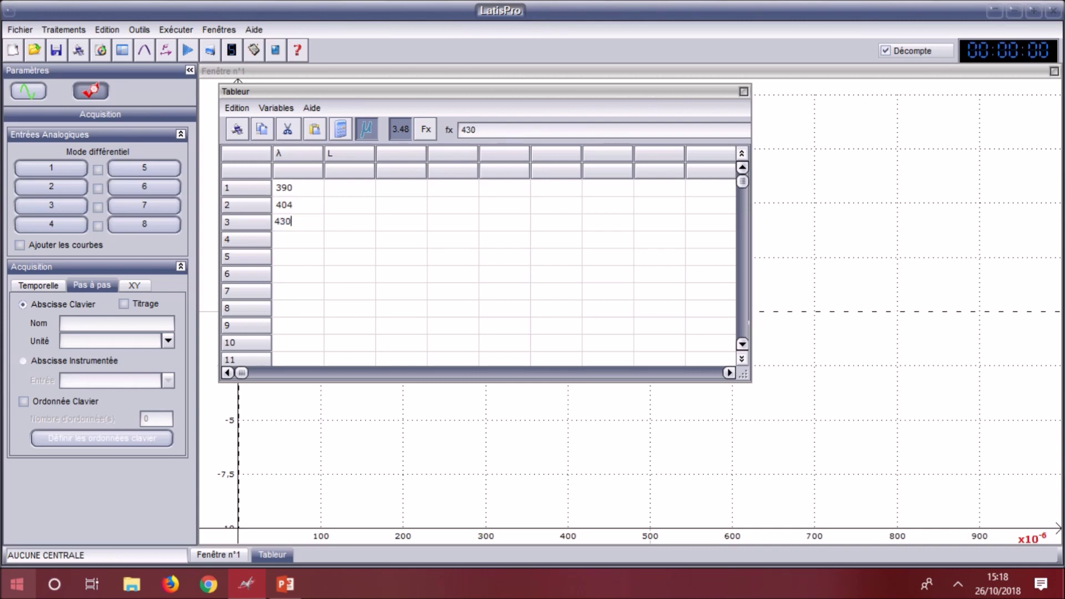
pyautogui.press('Return')
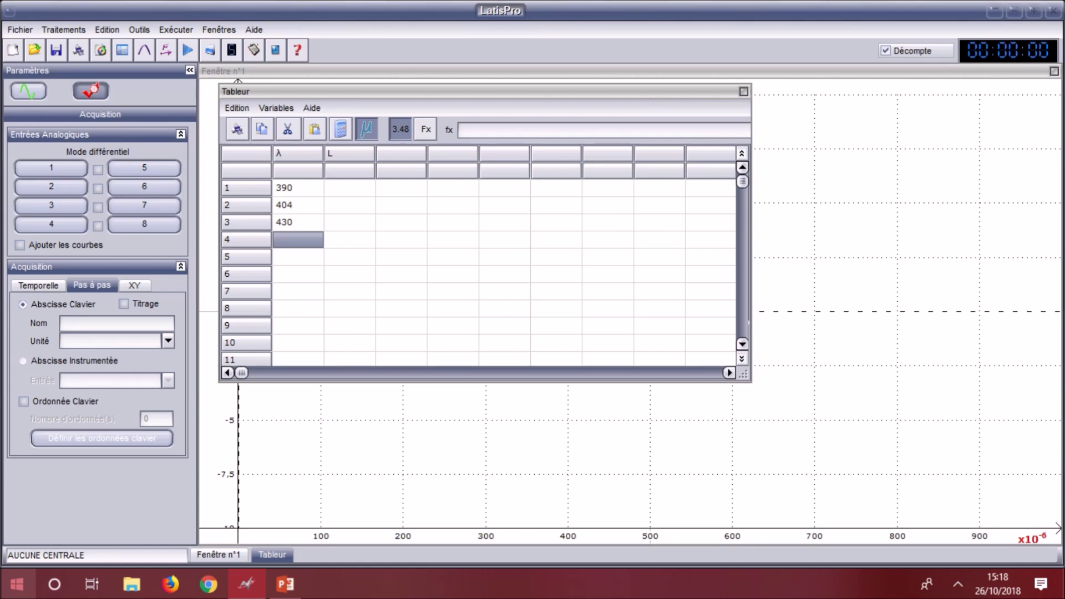
pyautogui.write('451')
pyautogui.press('Return')
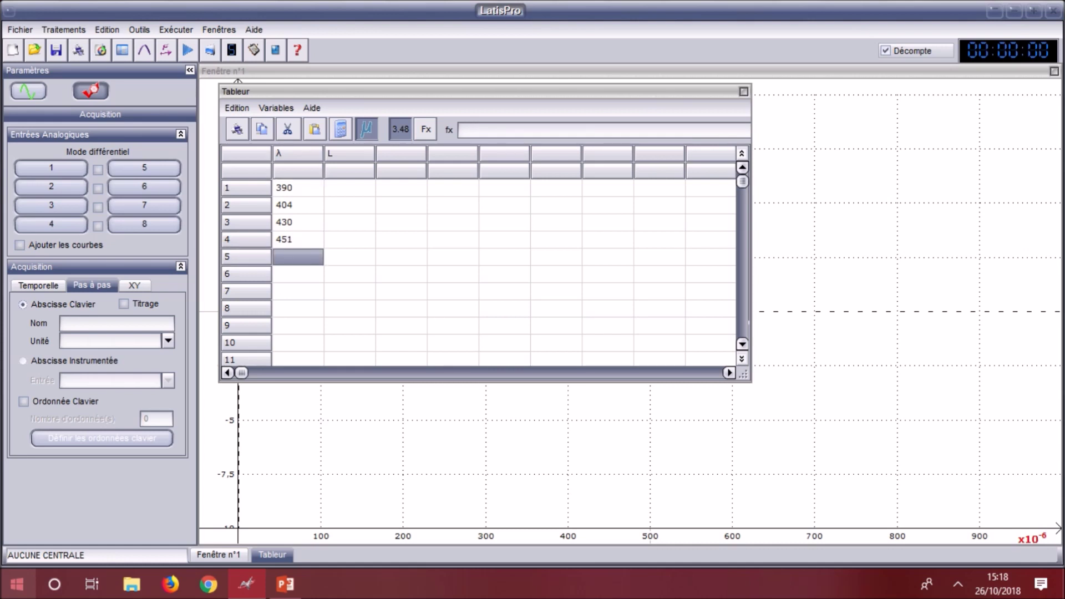
pyautogui.write('470')
pyautogui.press('Return')
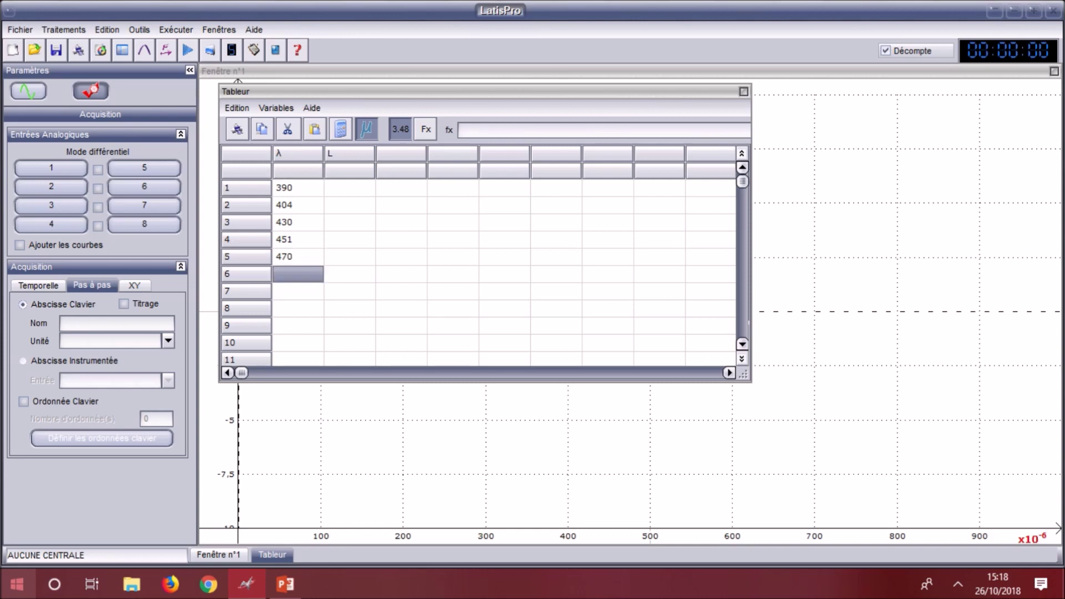
pyautogui.write('519')
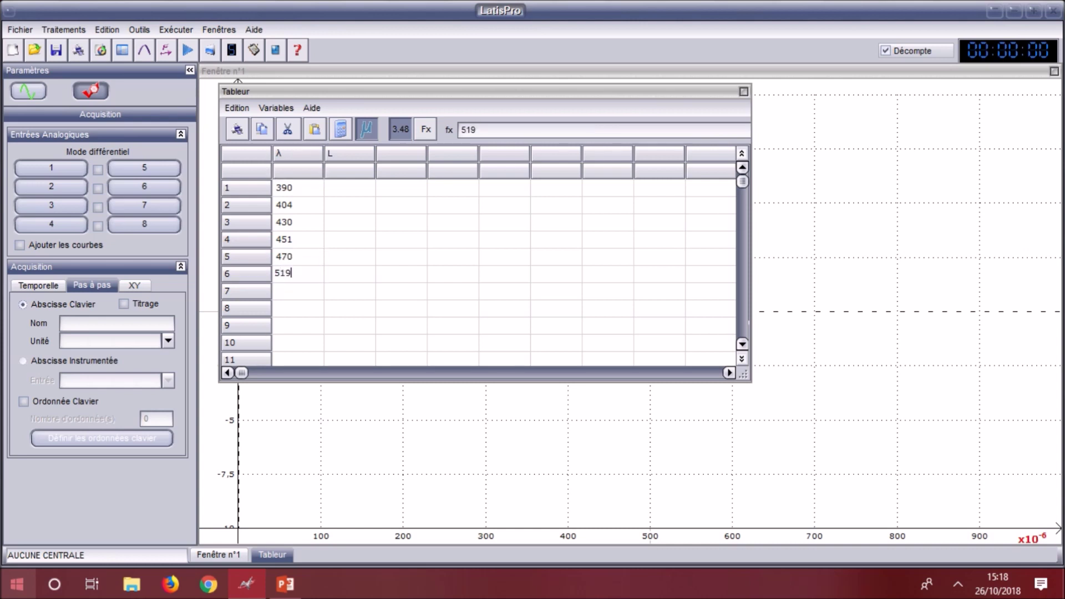
pyautogui.press('Return')
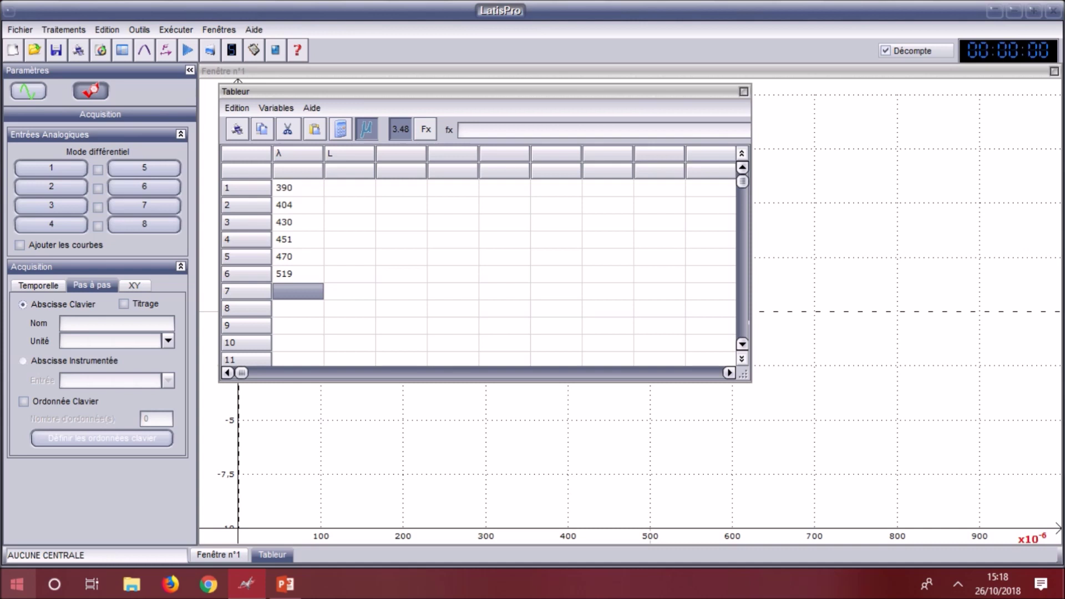
pyautogui.write('545')
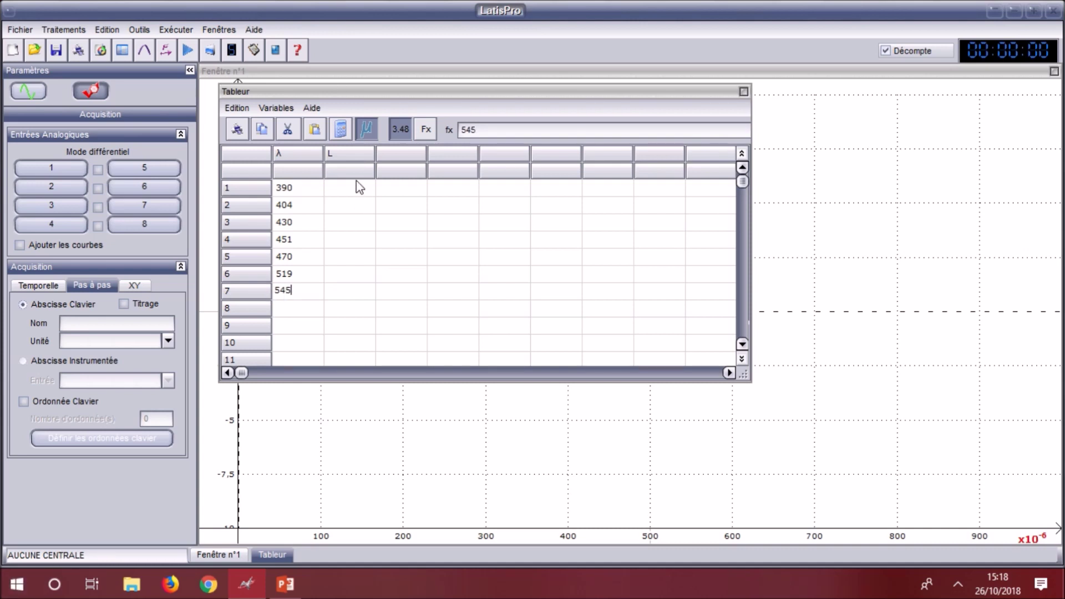
# Step: Fill the L column from row 1 to row 7 with 0; 1,4; 4,2; 6,5; 8,6; 13,85; 16.75
pyautogui.click(364, 193)
pyautogui.click(364, 194)
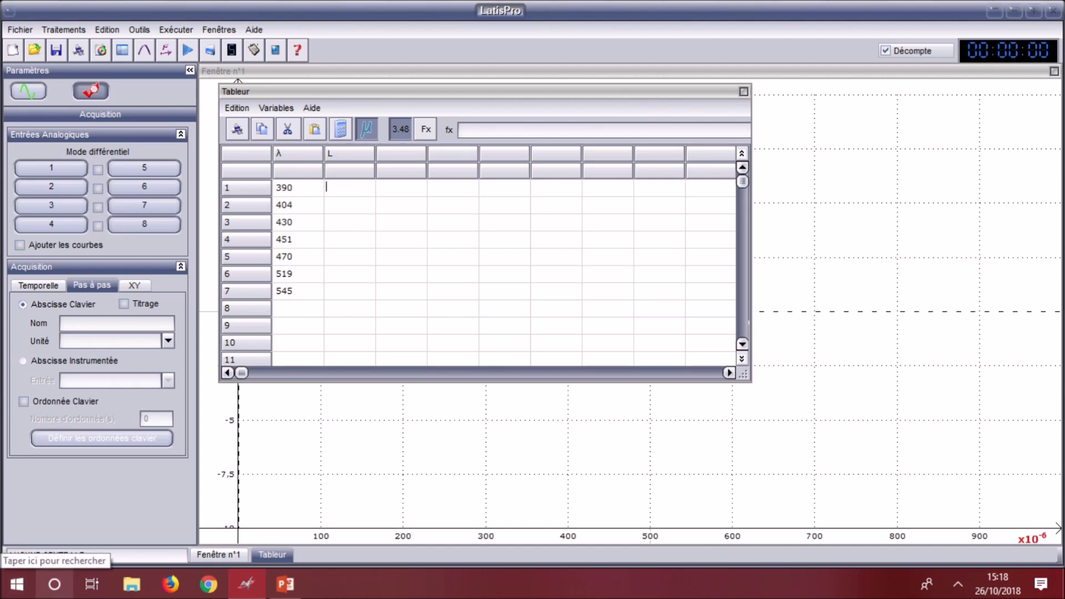
pyautogui.write('0')
pyautogui.press('Return')
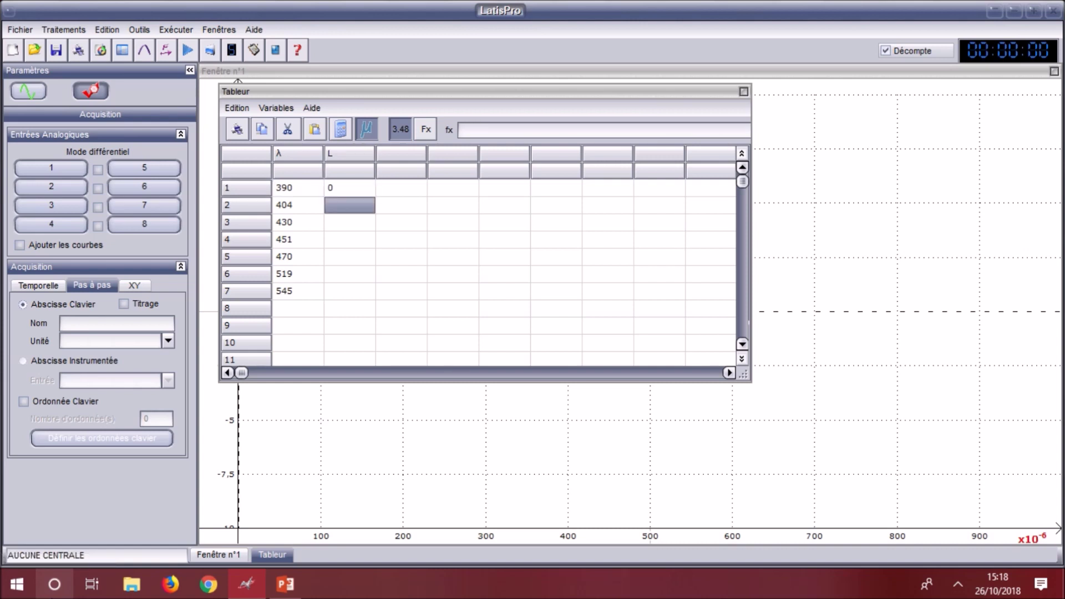
pyautogui.write('1,4')
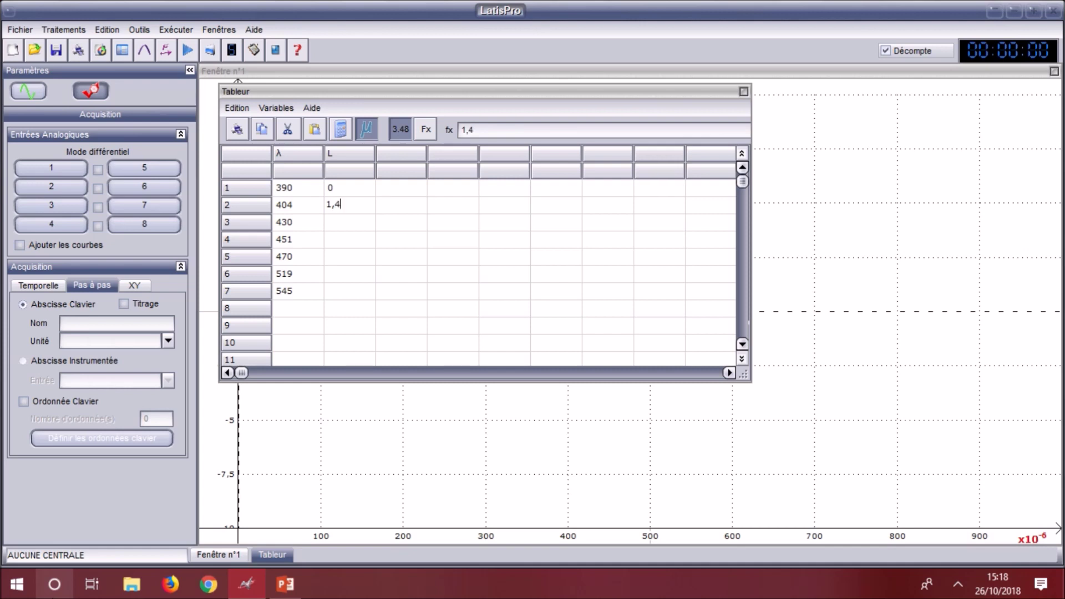
pyautogui.press('Return')
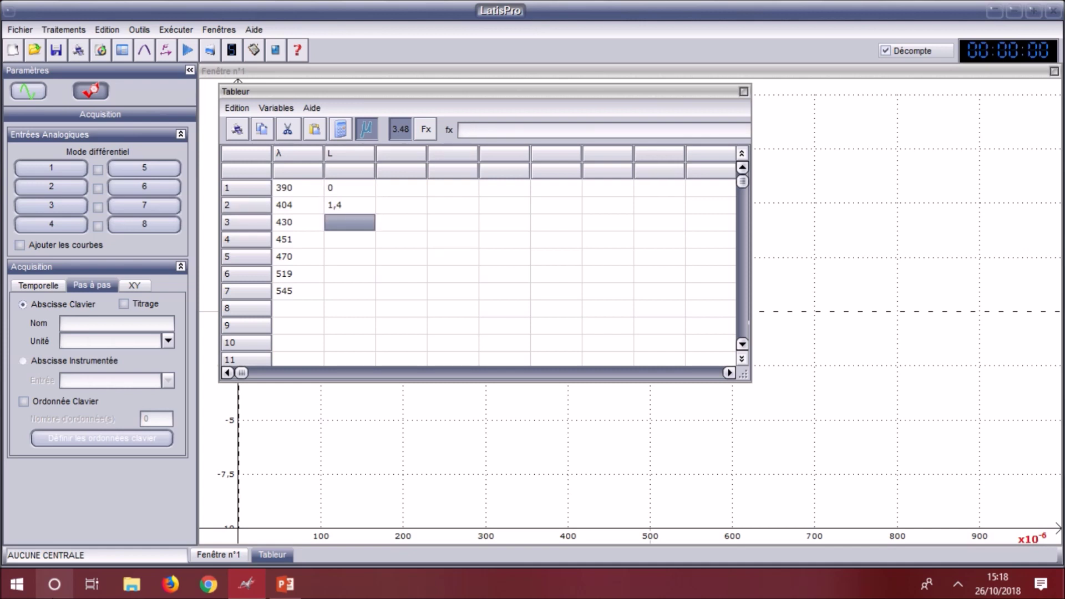
pyautogui.write('4,2')
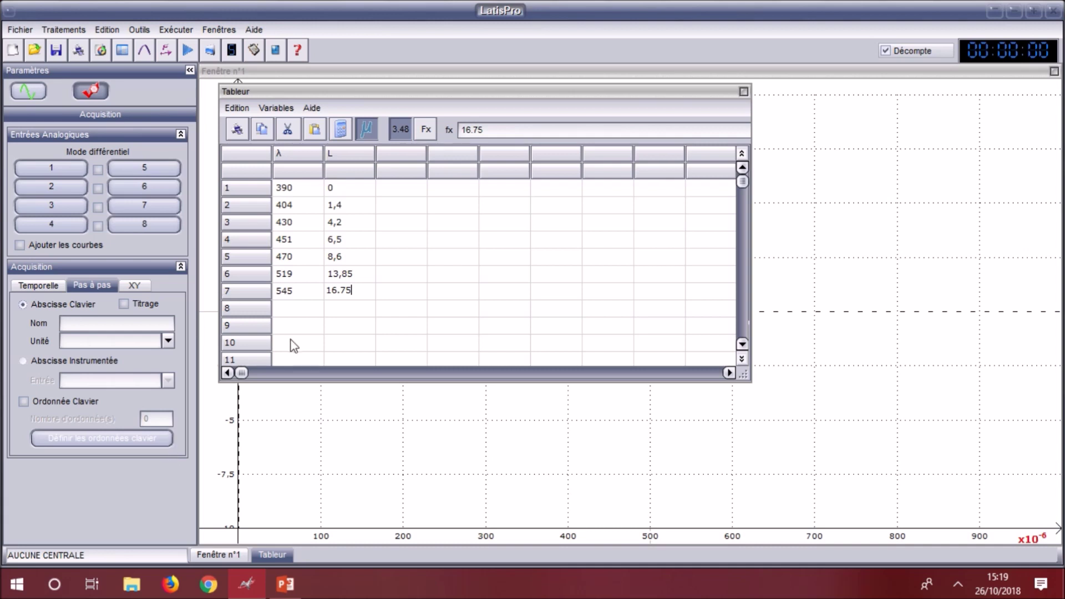
# Step: Return to the graph in Fenêtre n°1, show the list of curves and assign λ to the vertical axis
pyautogui.click(227, 555)
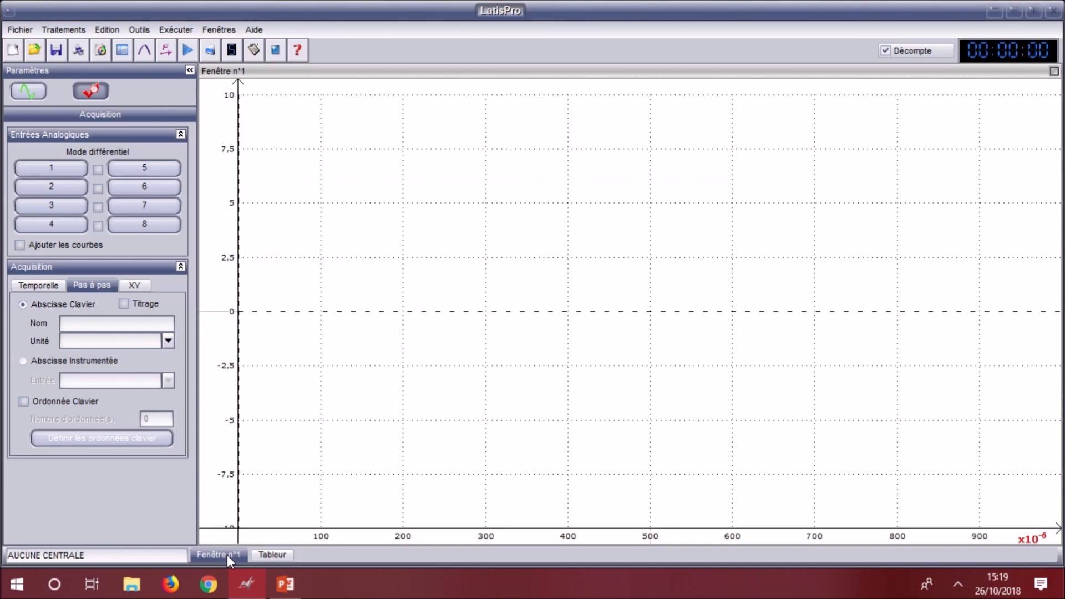
pyautogui.click(31, 91)
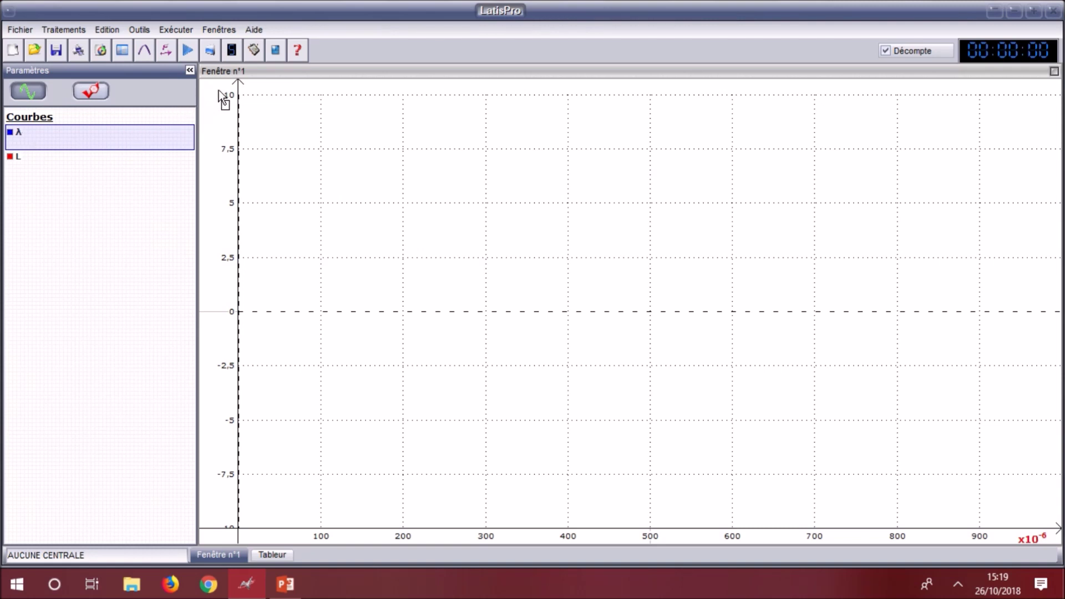
pyautogui.moveTo(222, 93); pyautogui.dragTo(223, 94)
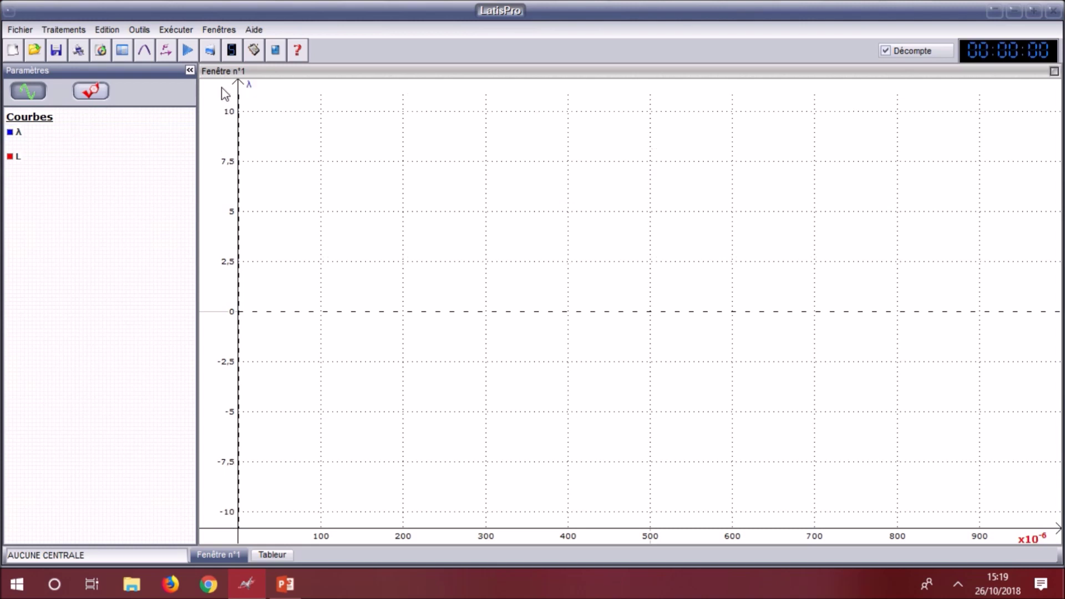
# Step: Assign L to the horizontal axis of the graph to plot λ as a function of L
pyautogui.click(10, 143)
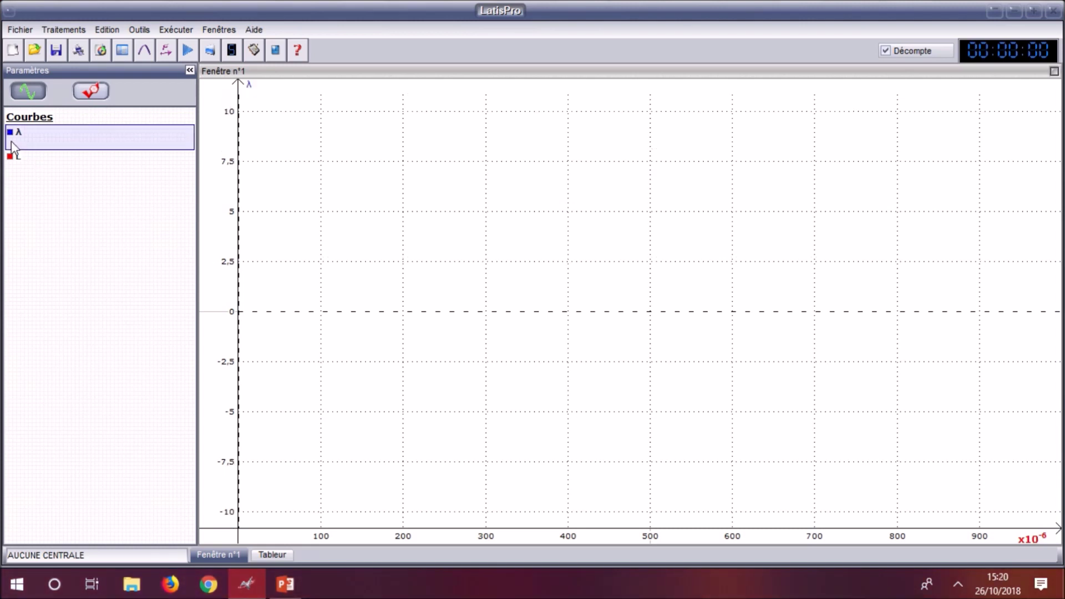
pyautogui.click(13, 159)
pyautogui.moveTo(24, 162); pyautogui.dragTo(1042, 547)
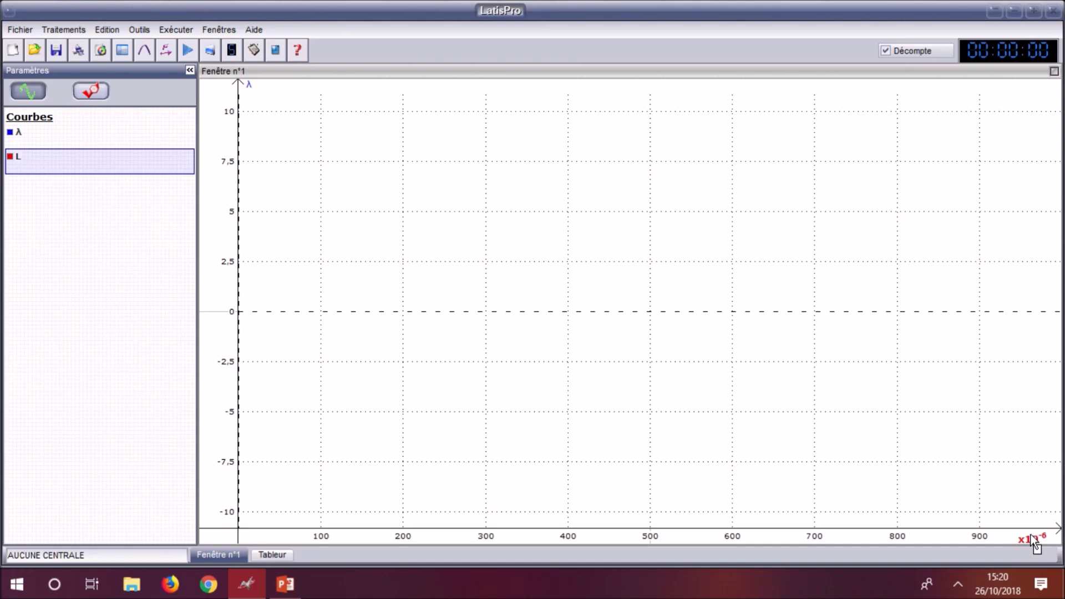
pyautogui.moveTo(1031, 535); pyautogui.dragTo(1031, 535)
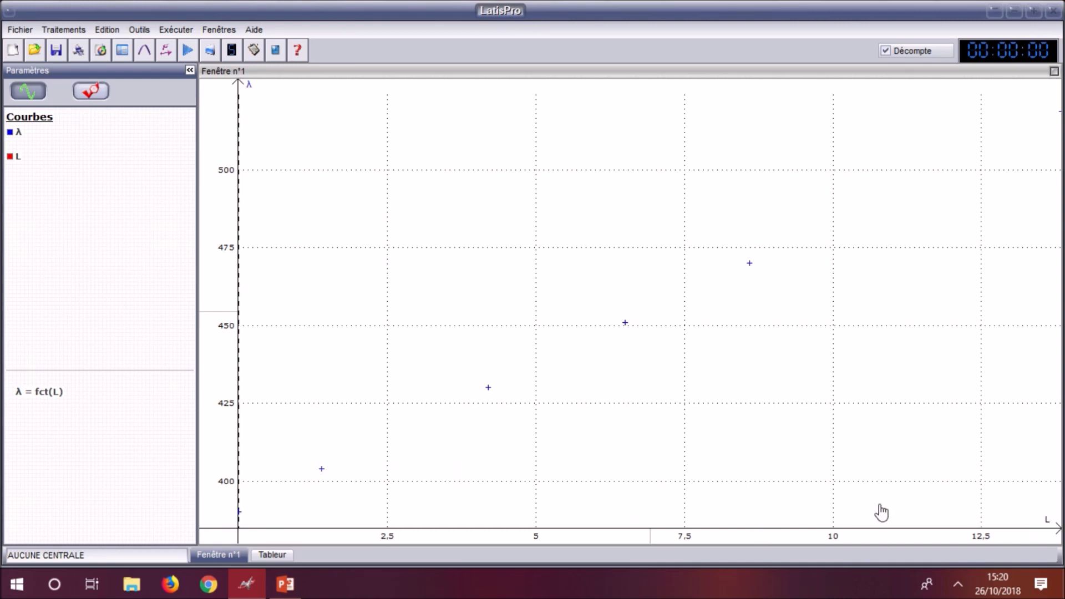
pyautogui.moveTo(845, 479)
pyautogui.mouseDown()
pyautogui.moveTo(856, 447)
pyautogui.moveTo(861, 465)
pyautogui.mouseUp()
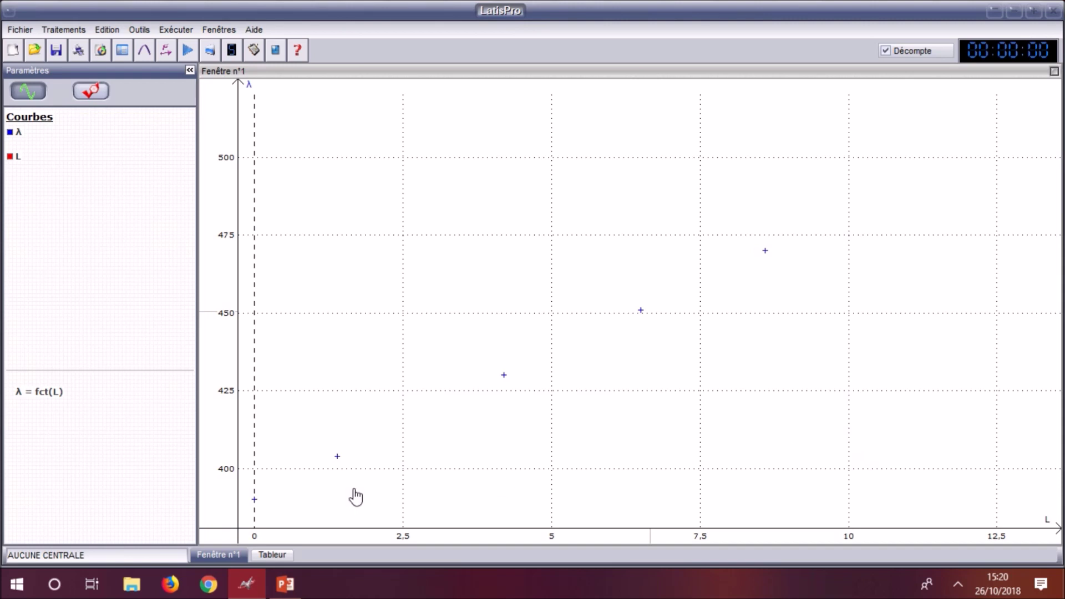
pyautogui.moveTo(524, 492)
pyautogui.mouseDown()
pyautogui.moveTo(531, 448)
pyautogui.moveTo(523, 484)
pyautogui.mouseUp()
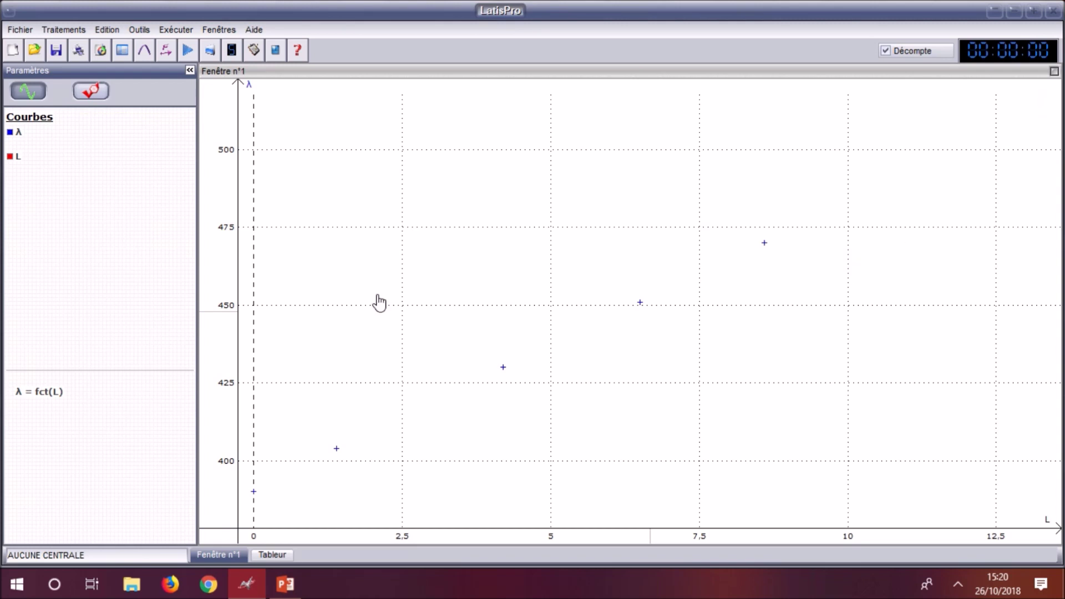
# Step: Model the λ = fct(L) curve with the Affine model and calculate it
pyautogui.click(178, 136)
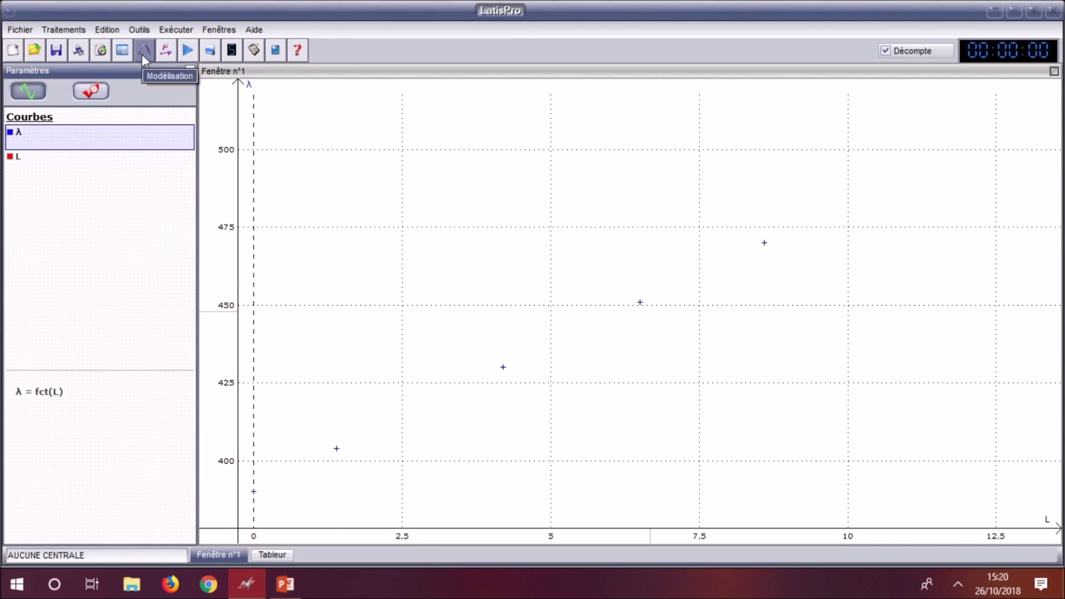
pyautogui.click(143, 51)
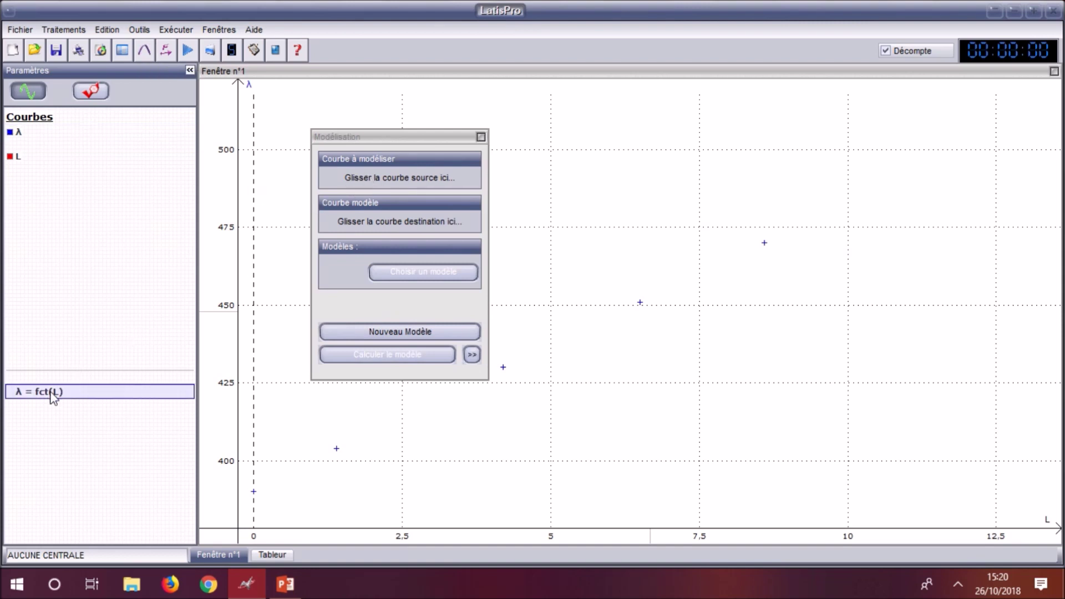
pyautogui.moveTo(52, 395); pyautogui.dragTo(391, 183)
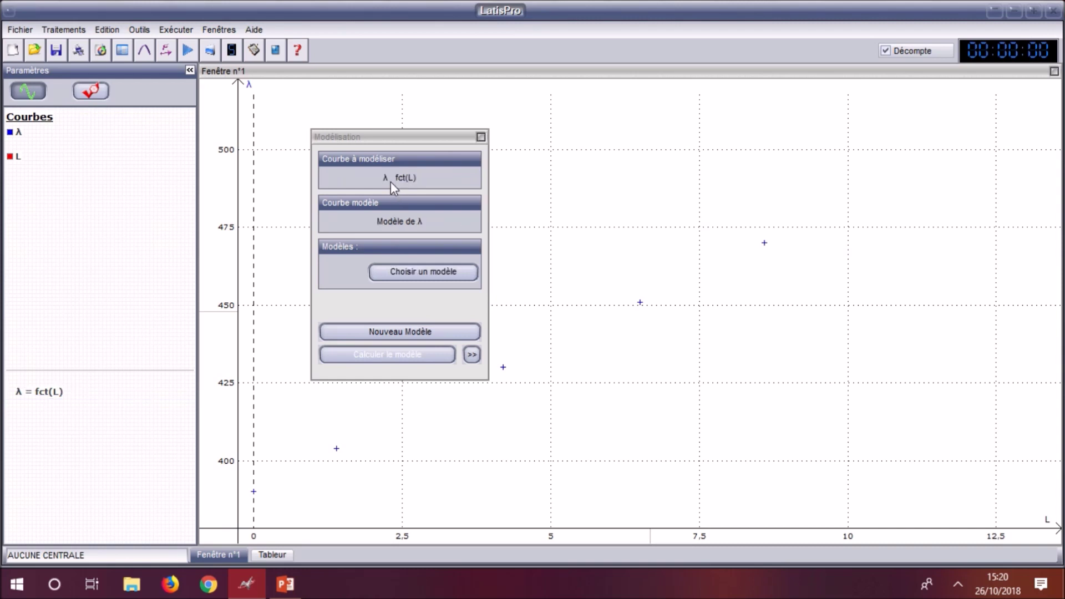
pyautogui.click(430, 277)
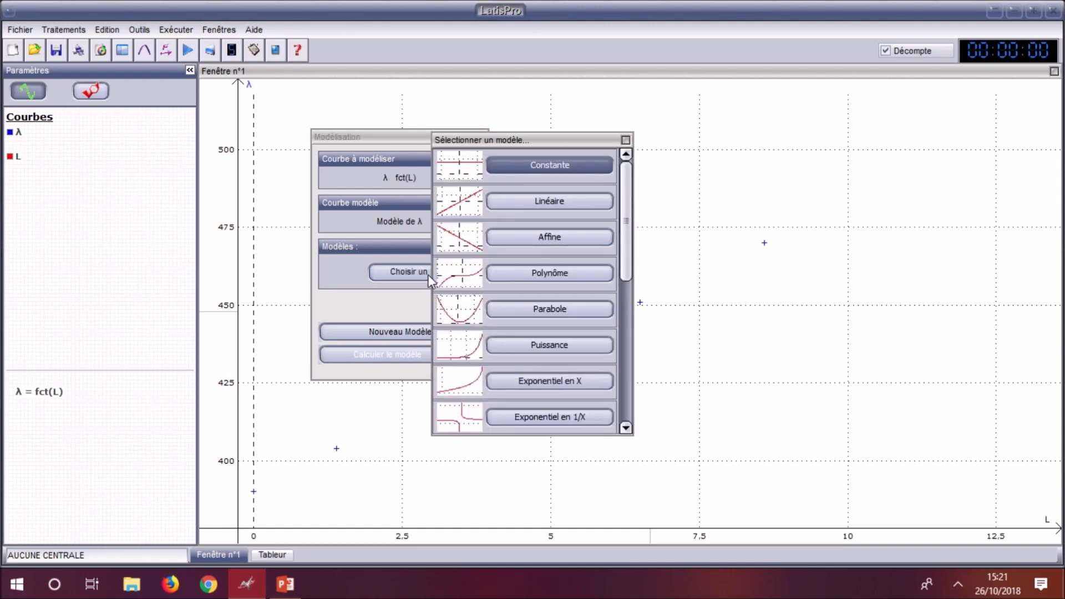
pyautogui.click(533, 236)
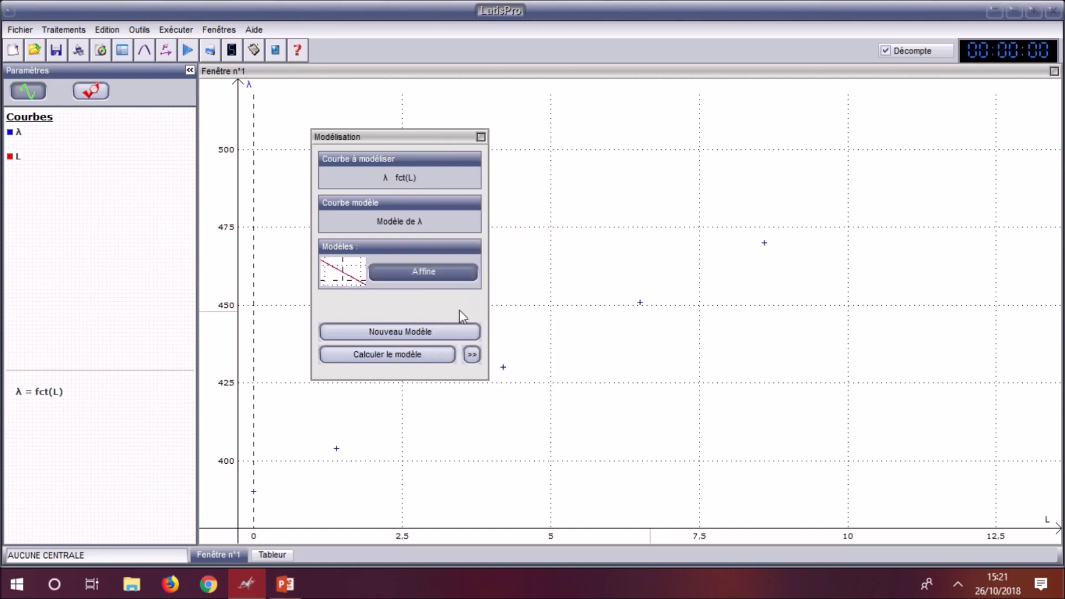
pyautogui.click(427, 359)
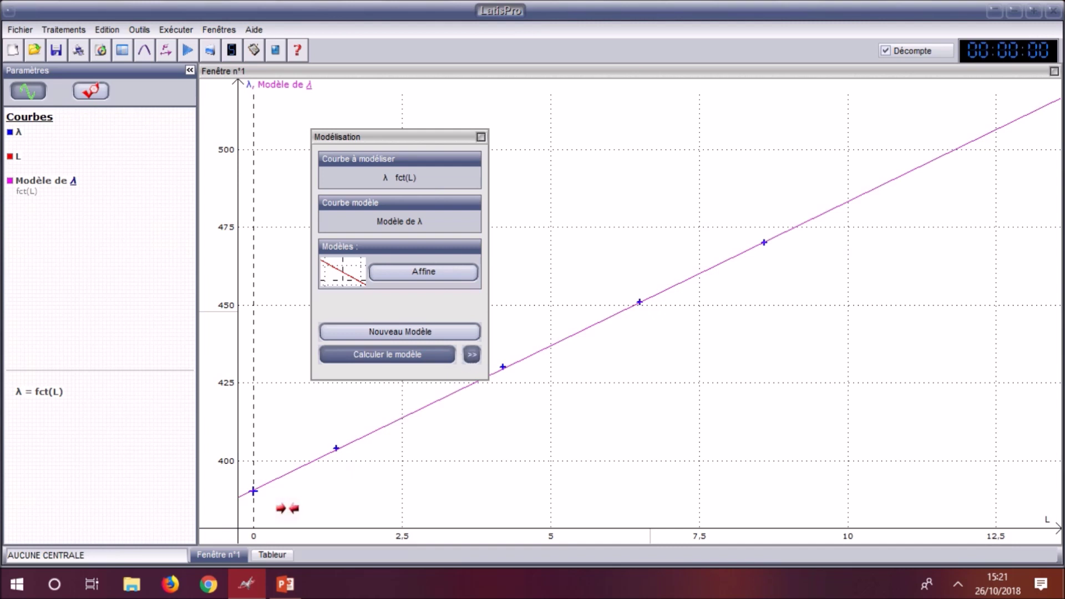
# Step: Expand the model's results, examine coefficients b and a of the affine equation, and close the Modélisation window
pyautogui.click(472, 356)
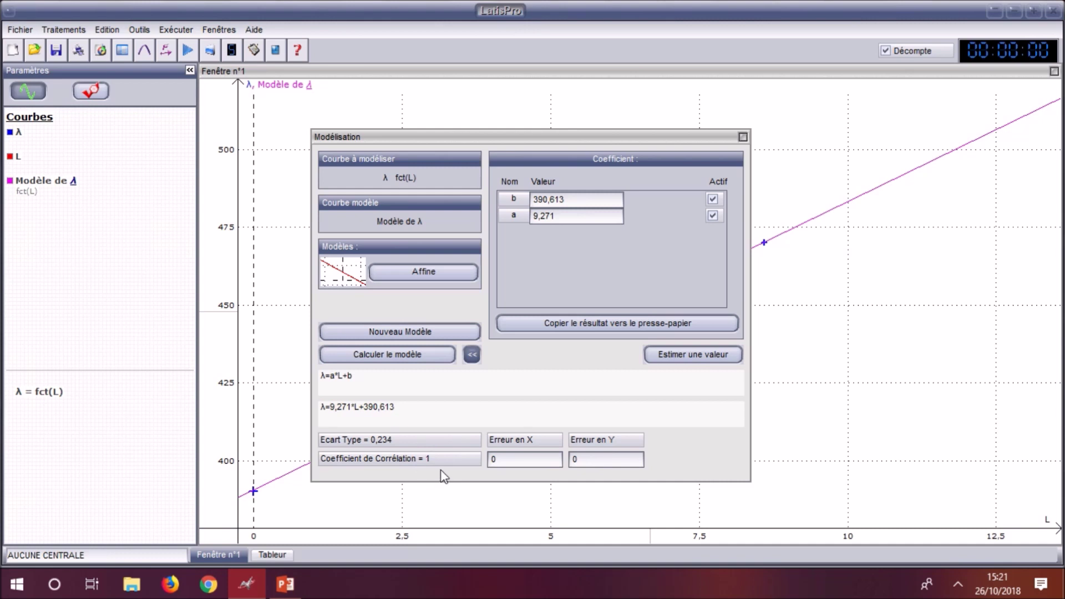
pyautogui.doubleClick(579, 200)
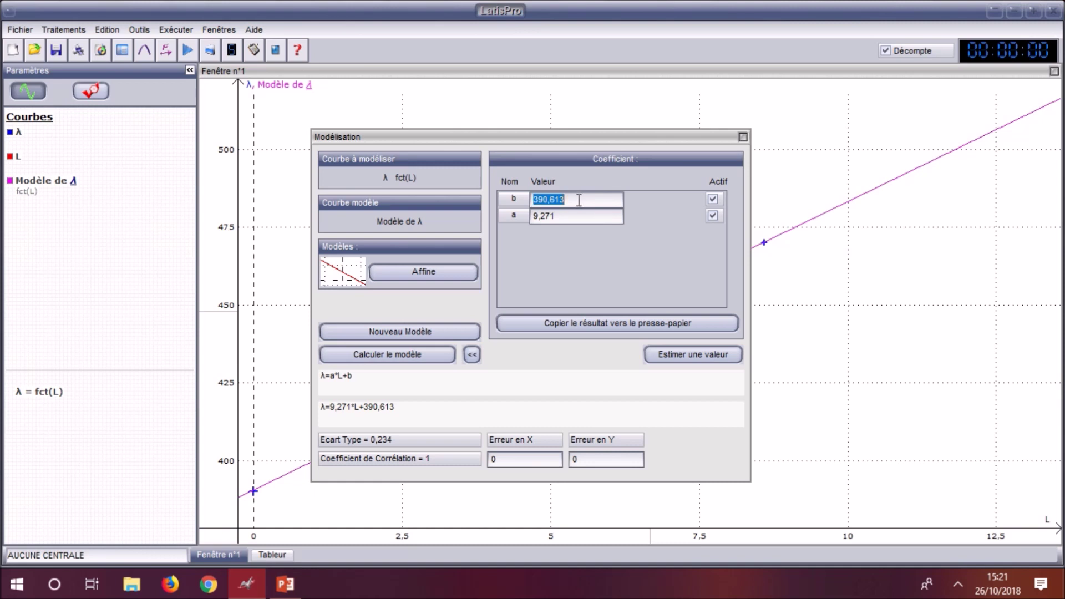
pyautogui.doubleClick(580, 216)
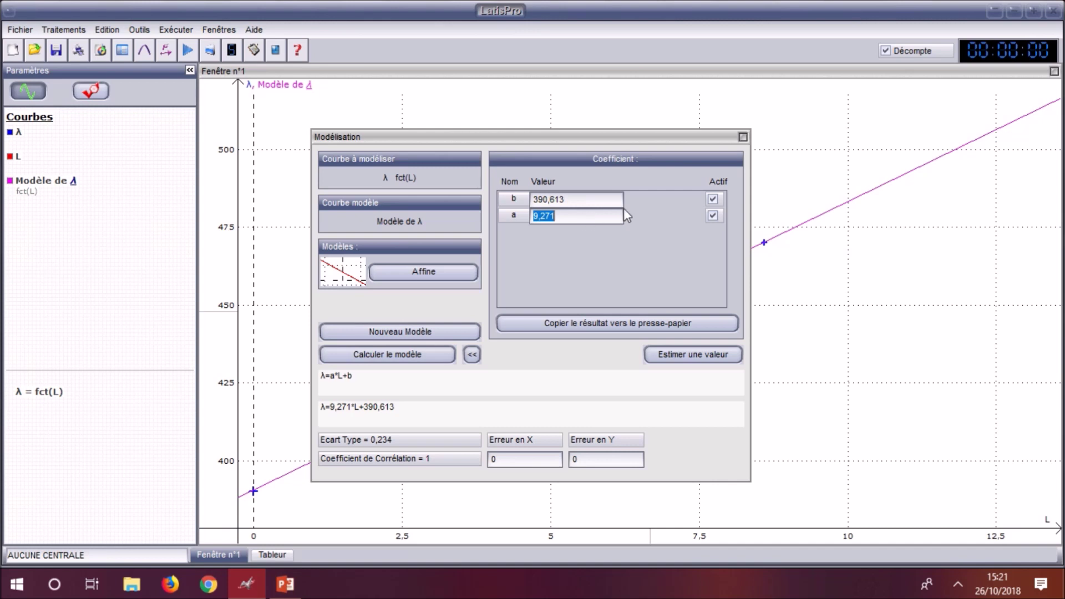
pyautogui.click(743, 138)
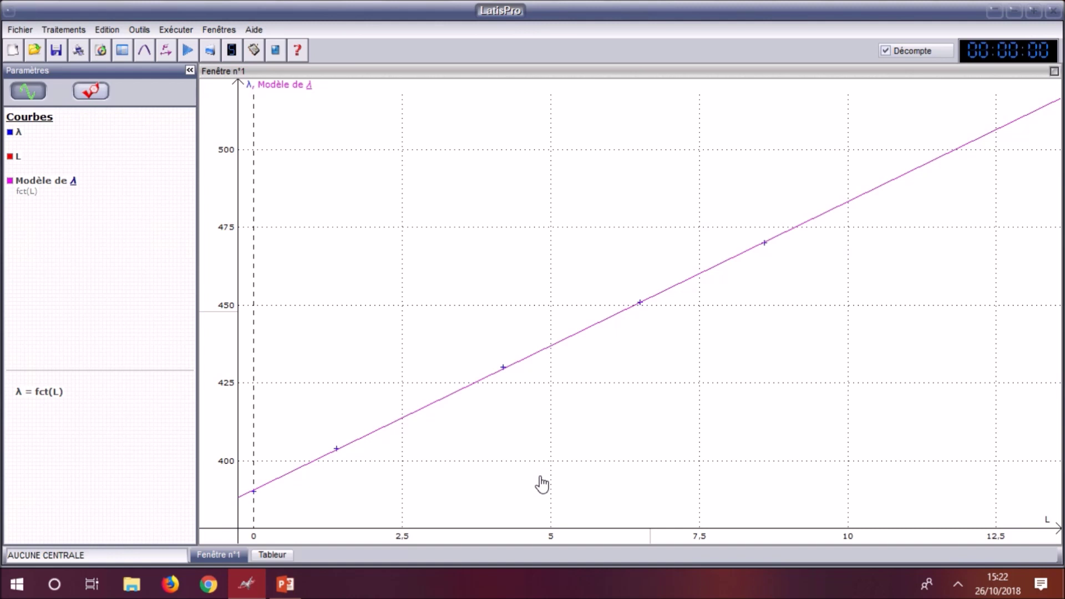
# Step: Activate the Réticule on the graph to read coordinates along the modelled line
pyautogui.rightClick(468, 274)
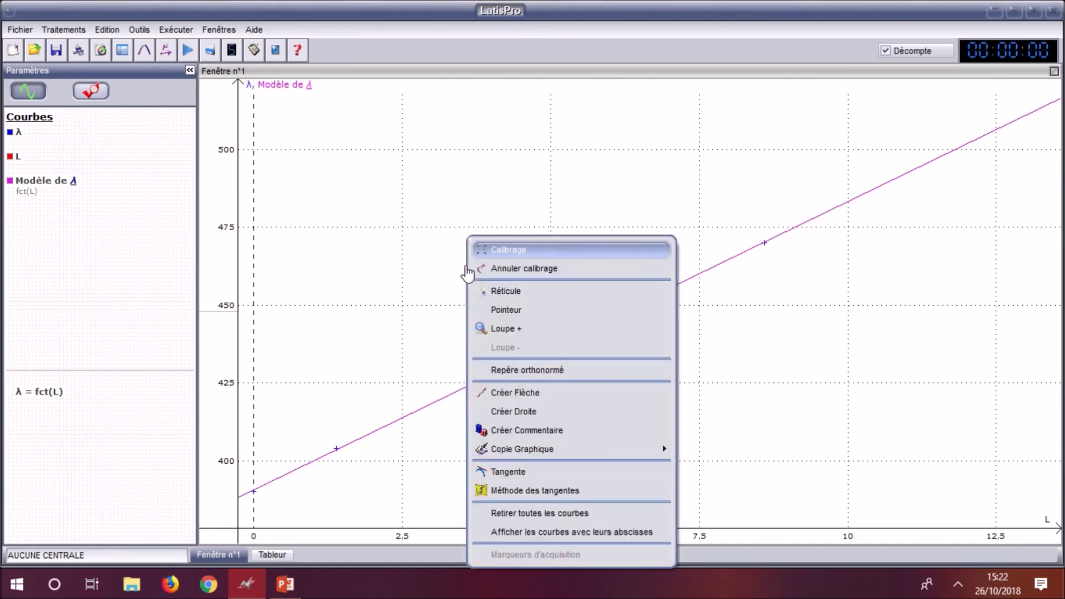
pyautogui.click(502, 292)
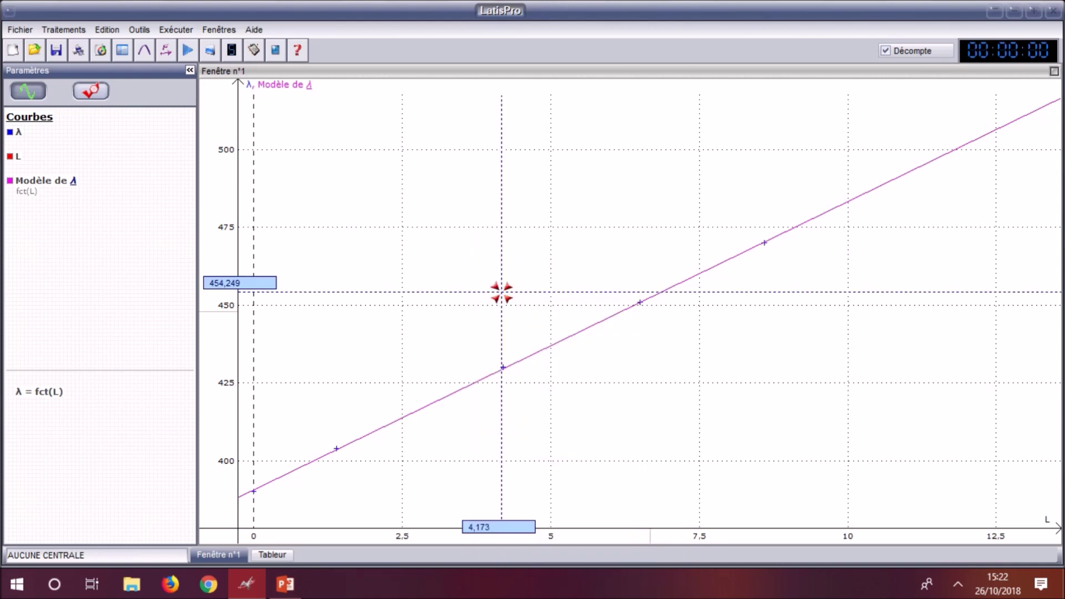